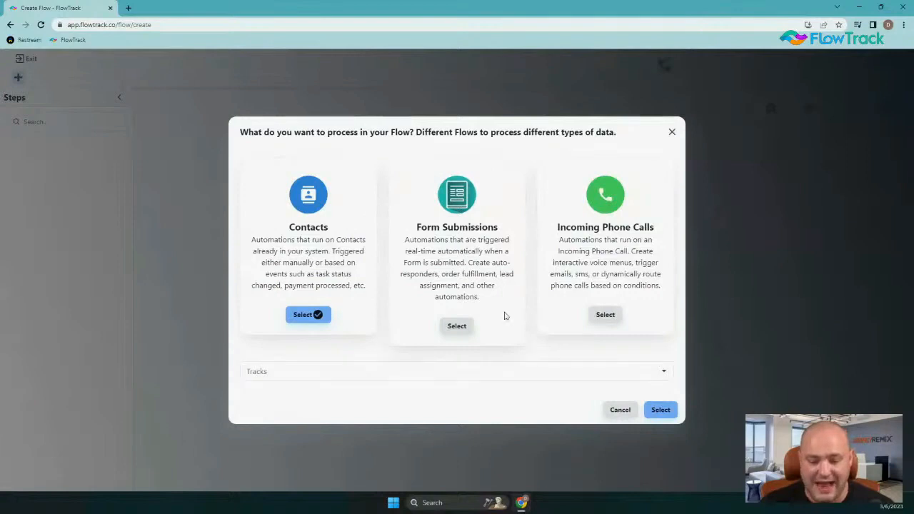
# Create a Form Submissions flow triggered by the Contact Us form.
pyautogui.click(458, 325)
pyautogui.click(317, 371)
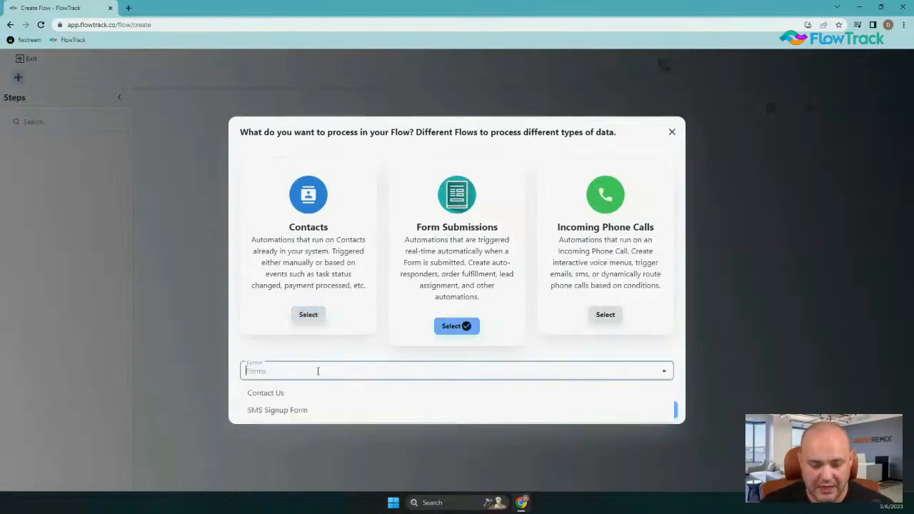
pyautogui.click(279, 398)
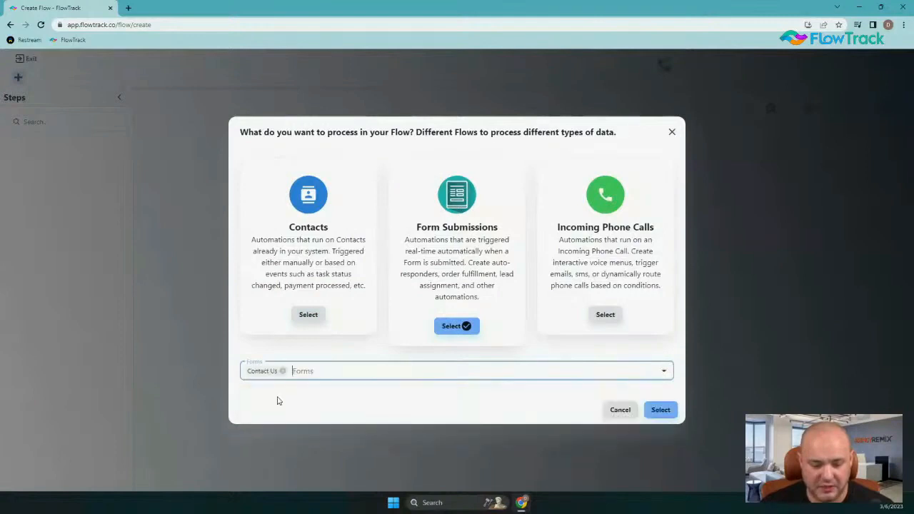
pyautogui.click(660, 410)
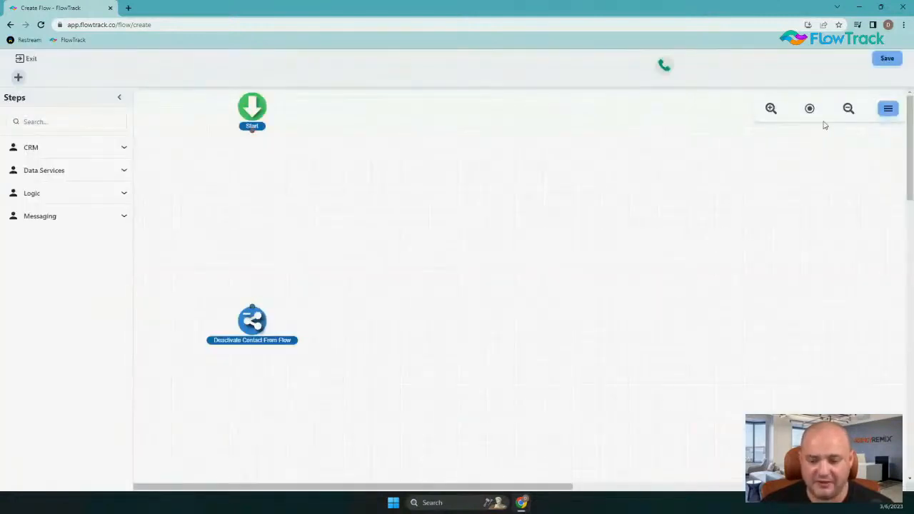
# Replace the name 'Draft Flow' with 'Contact Us Form > Autoresponder' and save it.
pyautogui.click(888, 110)
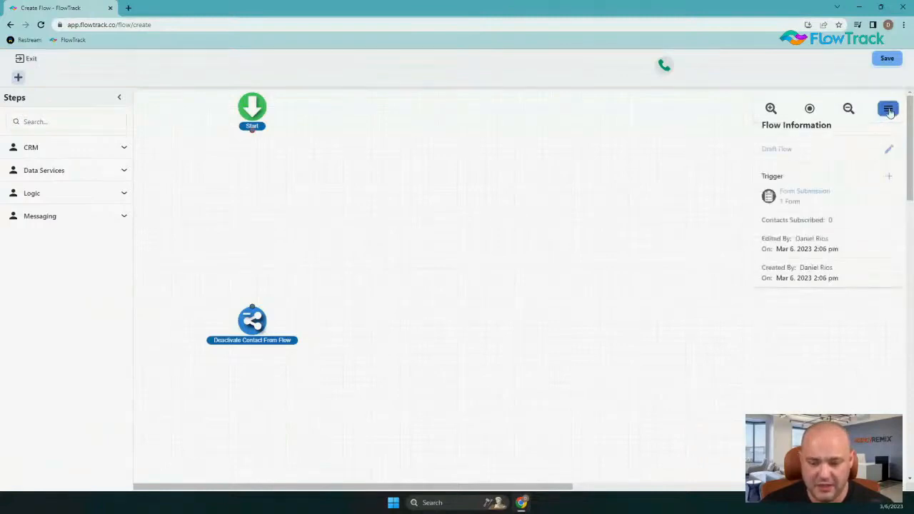
pyautogui.click(888, 148)
pyautogui.click(389, 277)
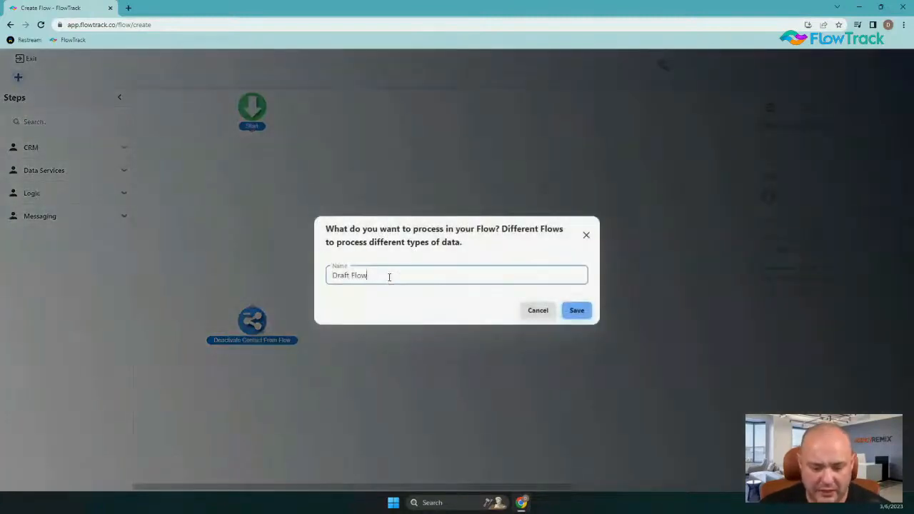
pyautogui.moveTo(389, 277); pyautogui.dragTo(195, 264)
pyautogui.write('Co')
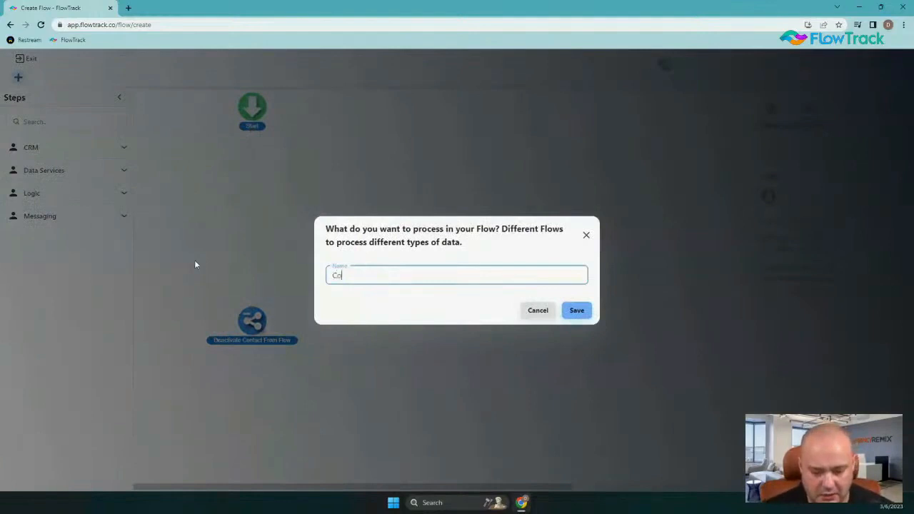
pyautogui.write('ntac')
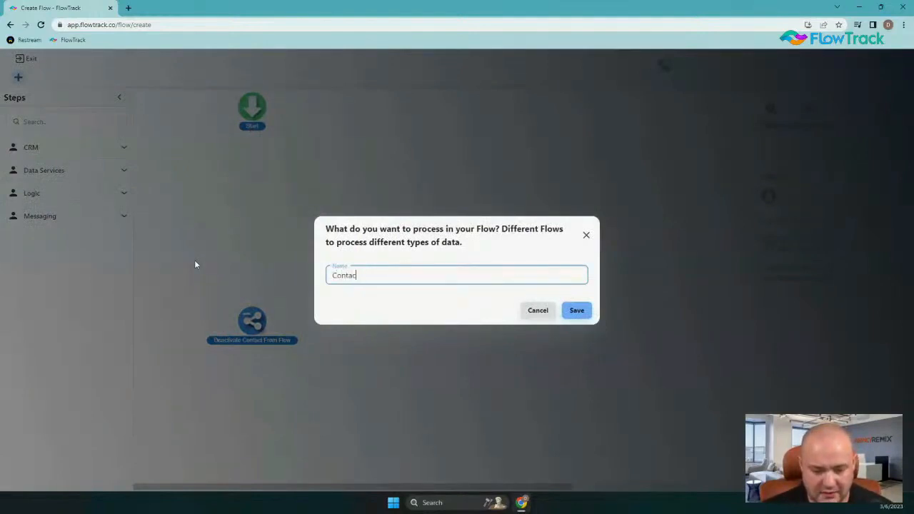
pyautogui.write('t Us F')
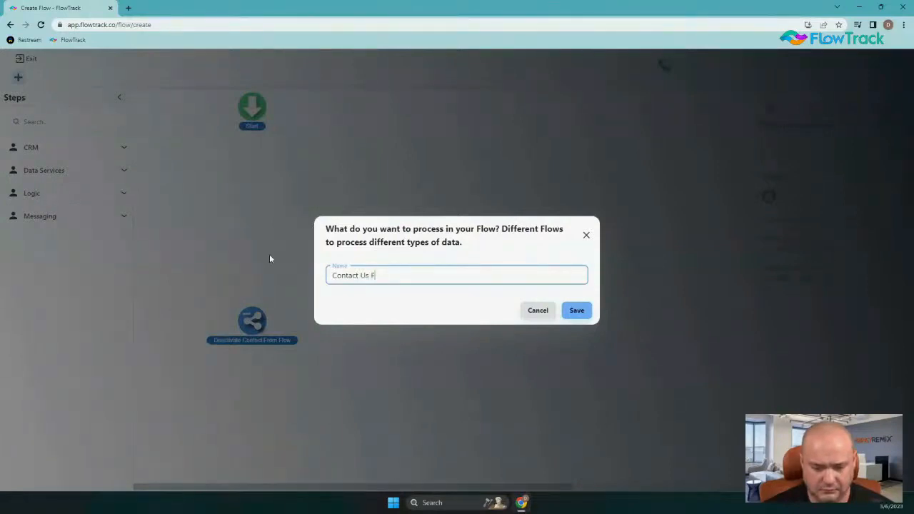
pyautogui.write('orm')
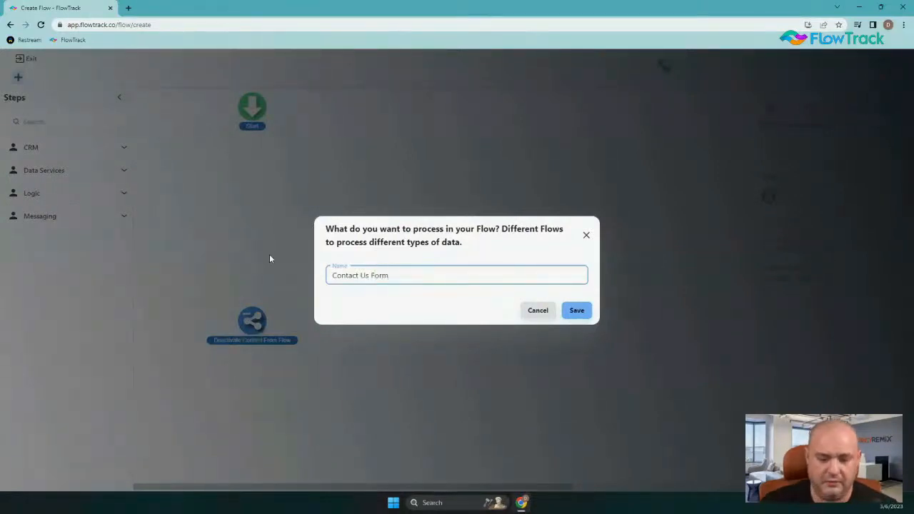
pyautogui.write(' > ')
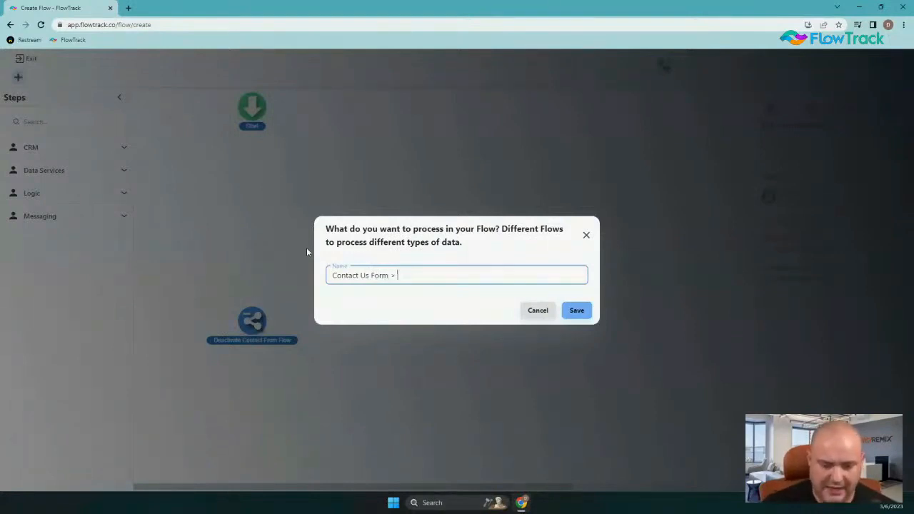
pyautogui.write('Autore')
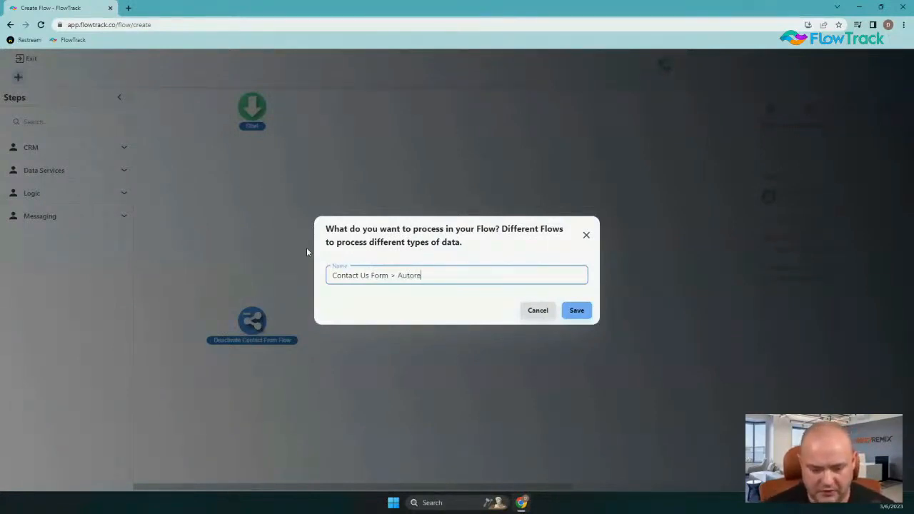
pyautogui.write('sponder')
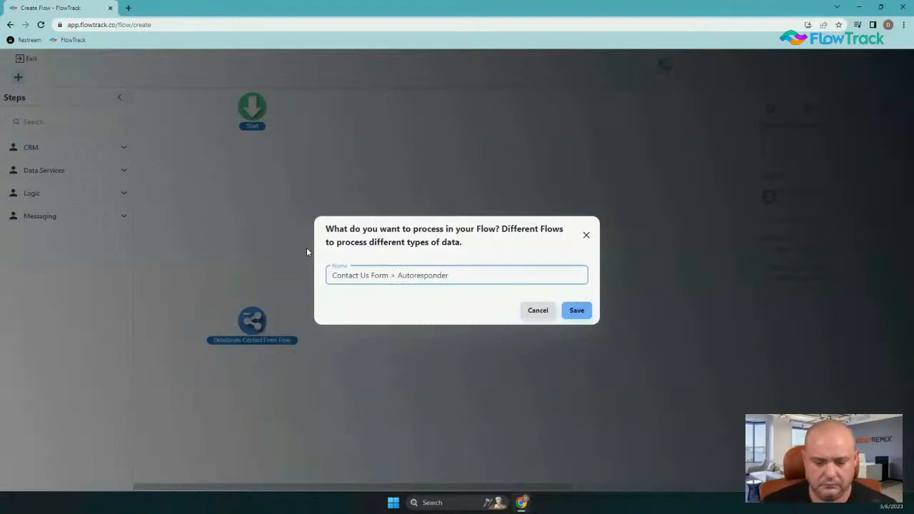
pyautogui.click(564, 310)
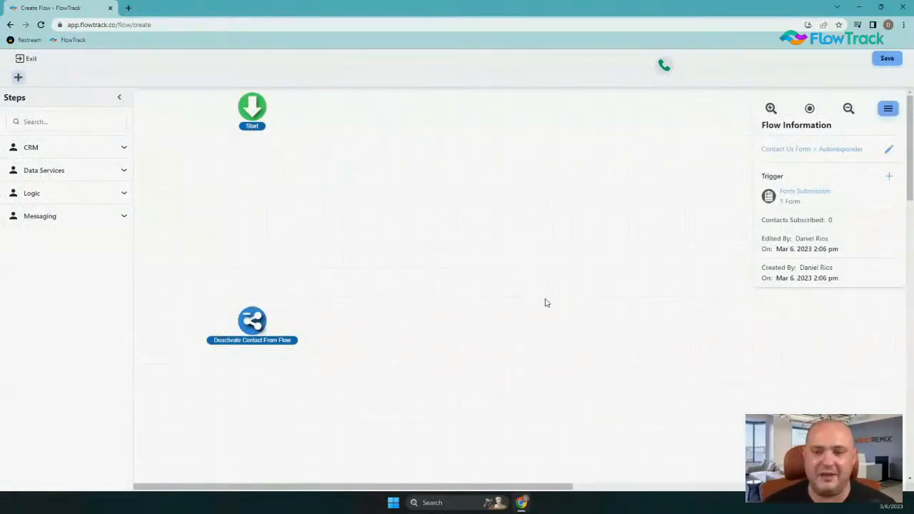
# Place a Lookup contact step, replacing its Contact ID match field with Phone.
pyautogui.click(72, 159)
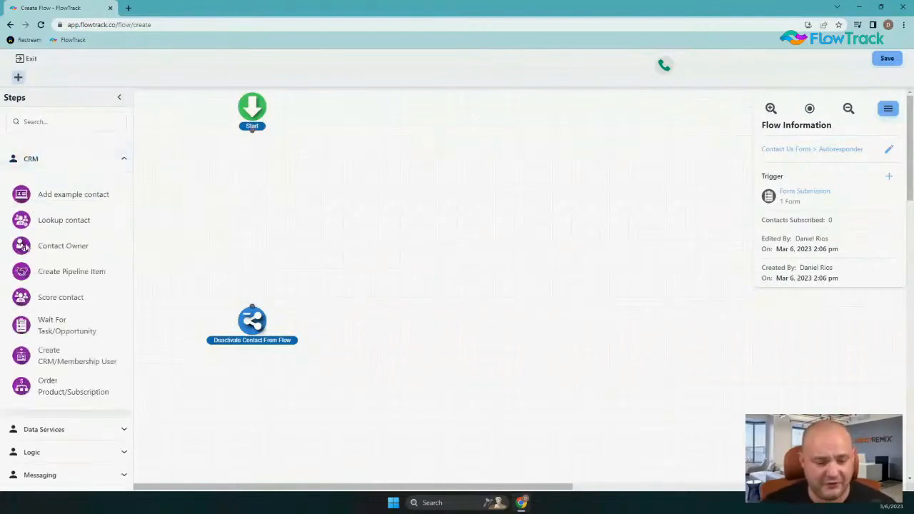
pyautogui.moveTo(24, 224); pyautogui.dragTo(256, 170)
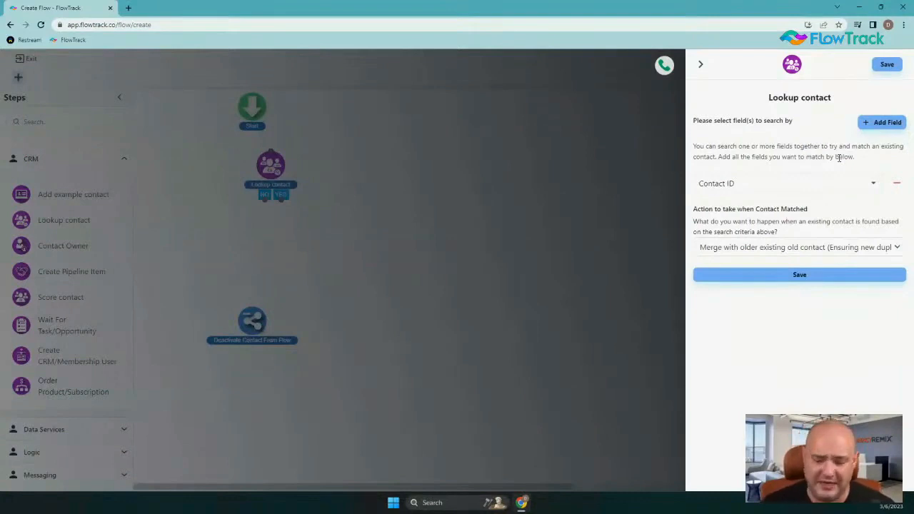
pyautogui.click(896, 184)
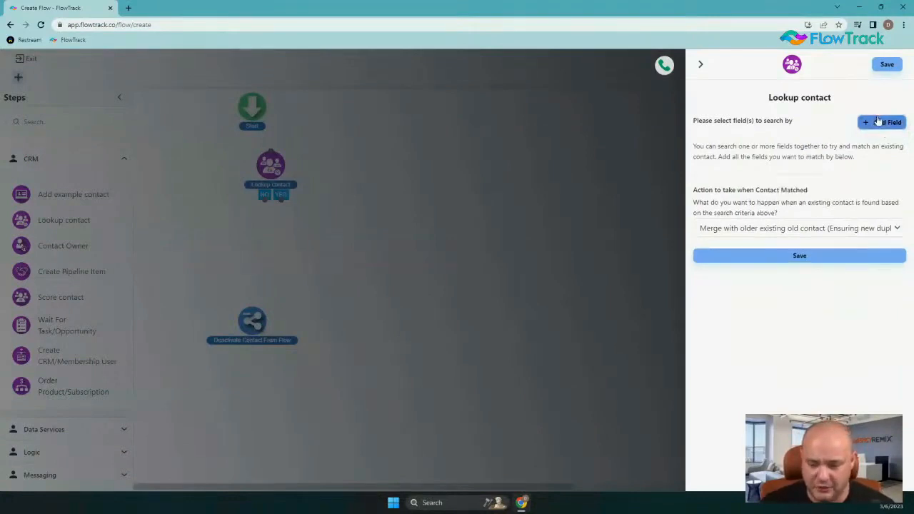
pyautogui.click(879, 122)
pyautogui.click(786, 179)
pyautogui.write('ph9on')
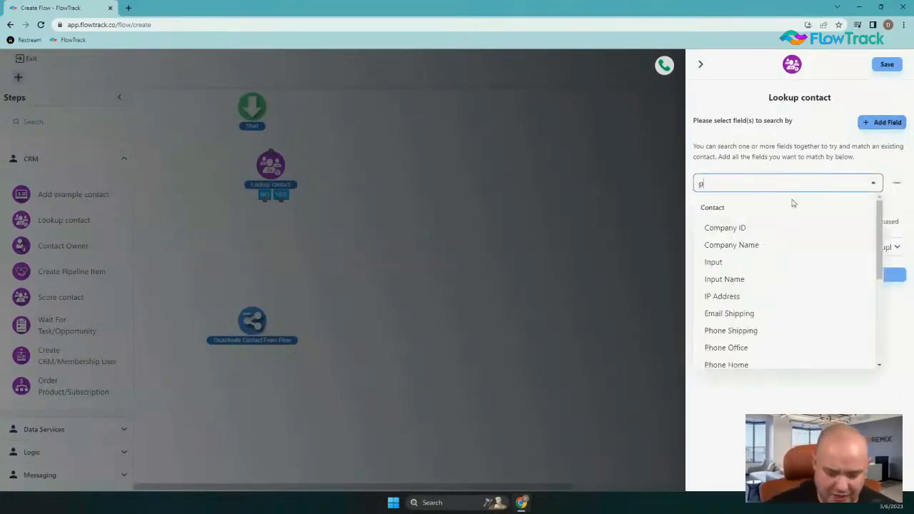
pyautogui.press('BackSpace')
pyautogui.press('BackSpace')
pyautogui.press('BackSpace')
pyautogui.write('o')
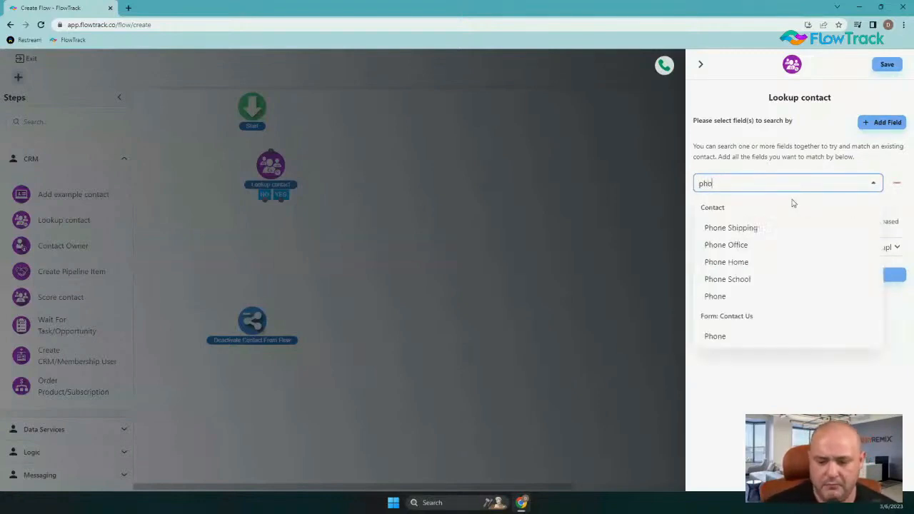
pyautogui.write('ne')
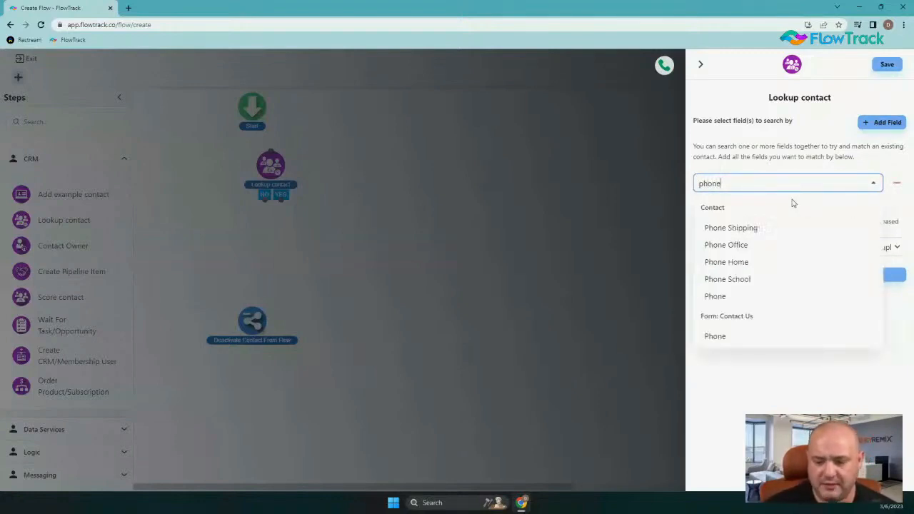
pyautogui.click(743, 296)
# Add Email as a second match field, combine them with Or, and save the step.
pyautogui.click(848, 122)
pyautogui.click(717, 210)
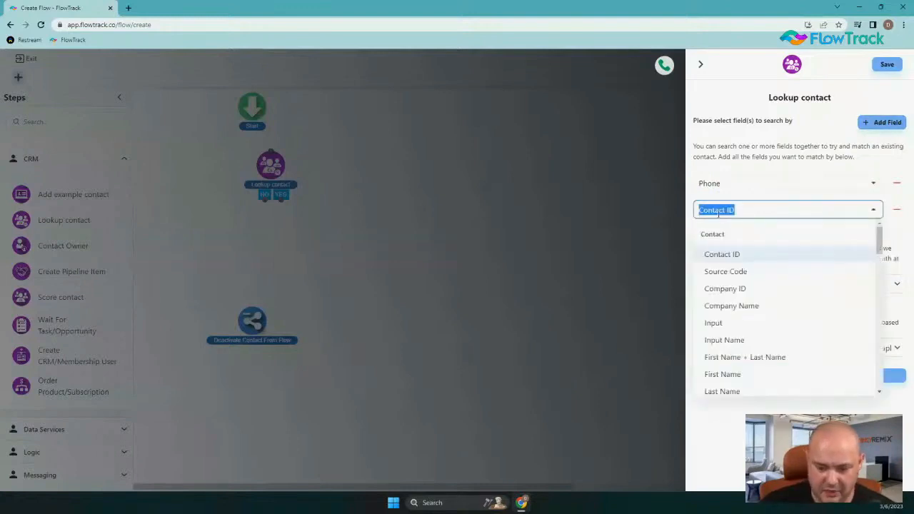
pyautogui.write('email')
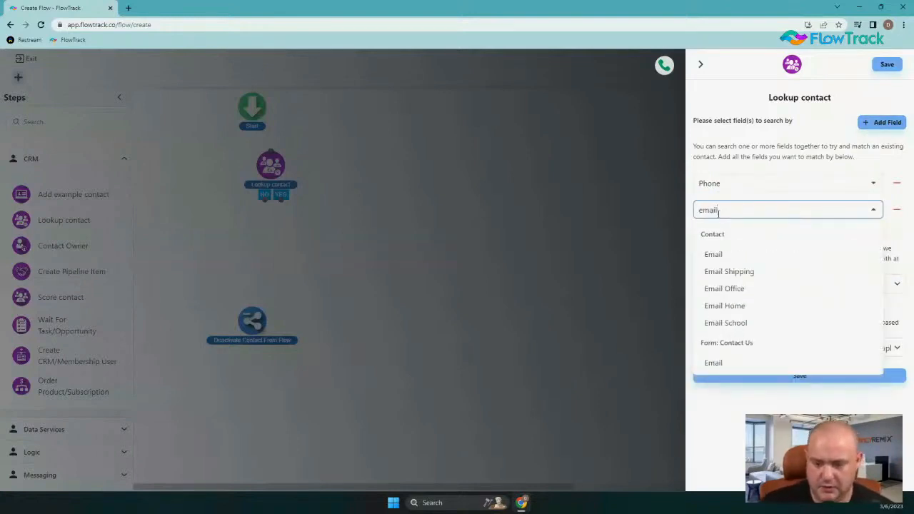
pyautogui.click(741, 256)
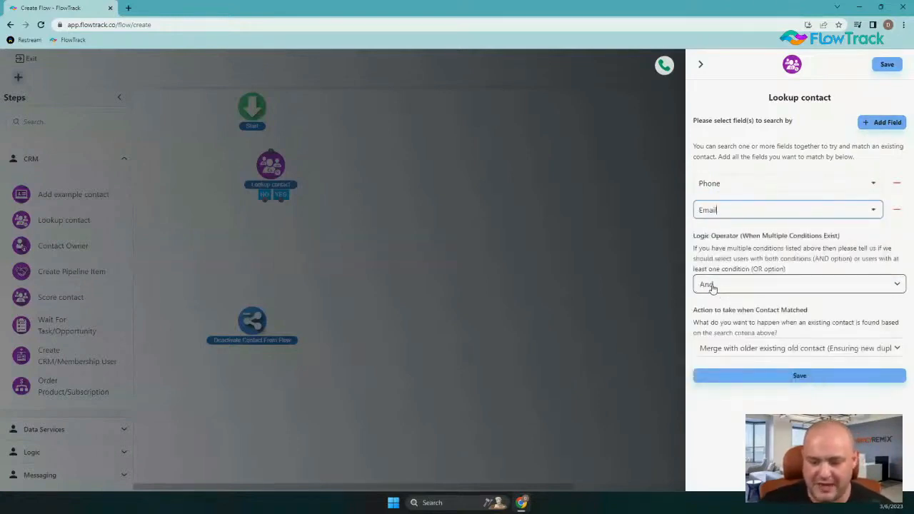
pyautogui.click(703, 285)
pyautogui.click(717, 309)
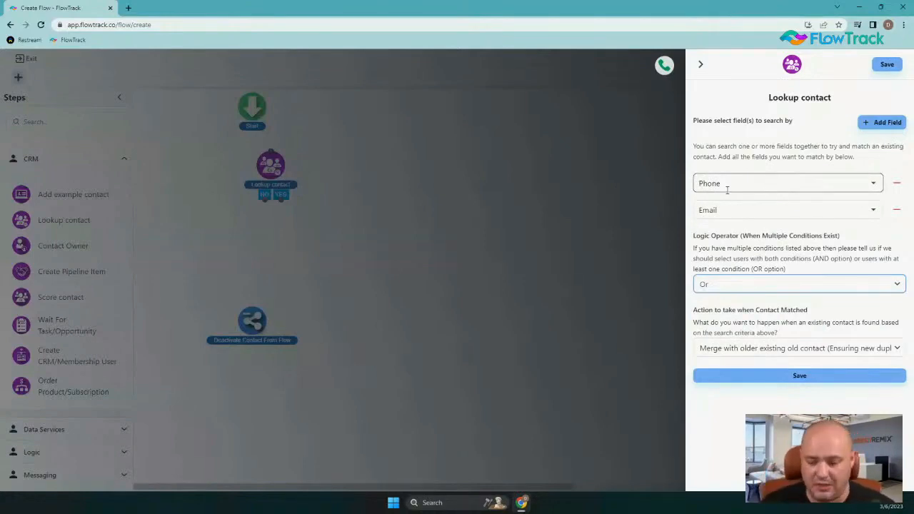
pyautogui.click(819, 378)
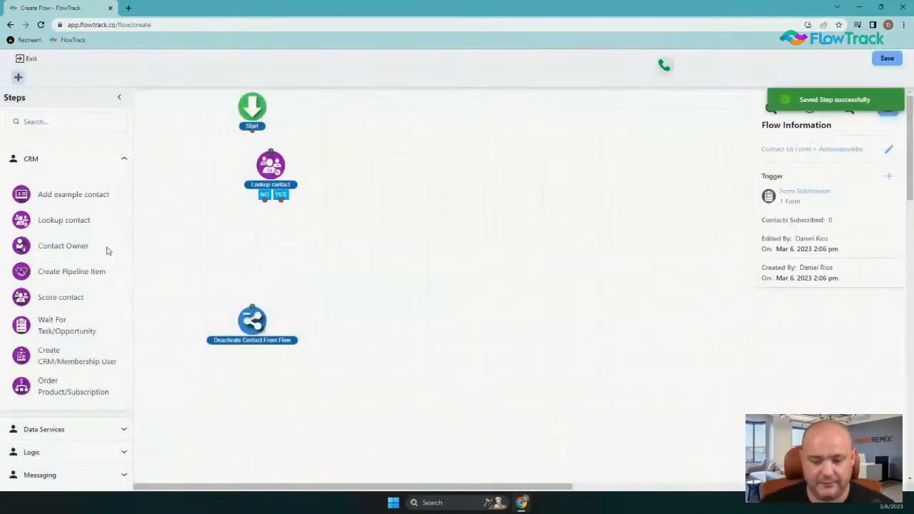
# Connect Start to Lookup contact, then add a tag step that adds the 'contact us' tag.
pyautogui.moveTo(275, 169)
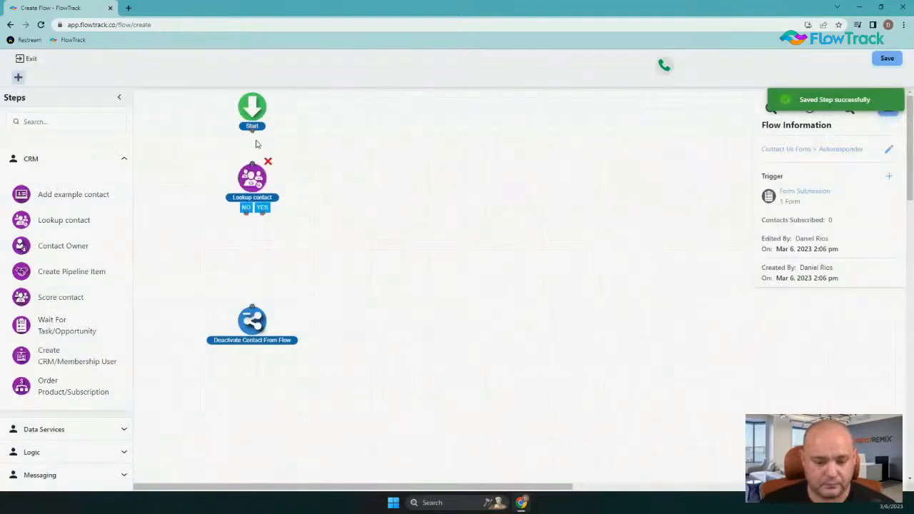
pyautogui.moveTo(251, 137); pyautogui.dragTo(251, 165)
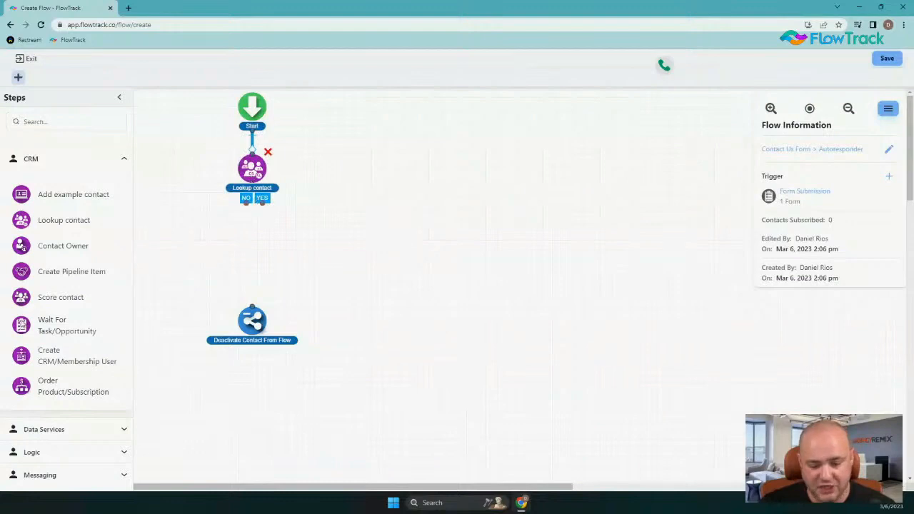
pyautogui.click(67, 432)
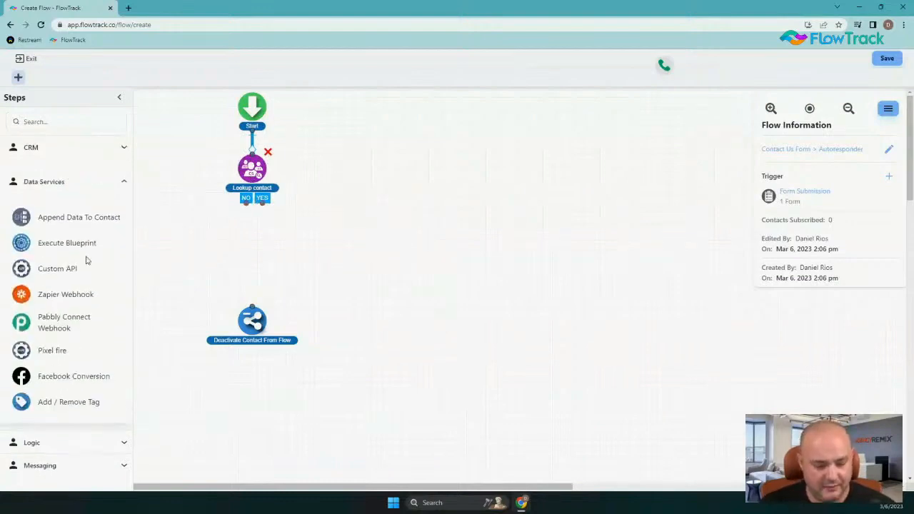
pyautogui.moveTo(45, 402); pyautogui.dragTo(272, 240)
pyautogui.click(765, 162)
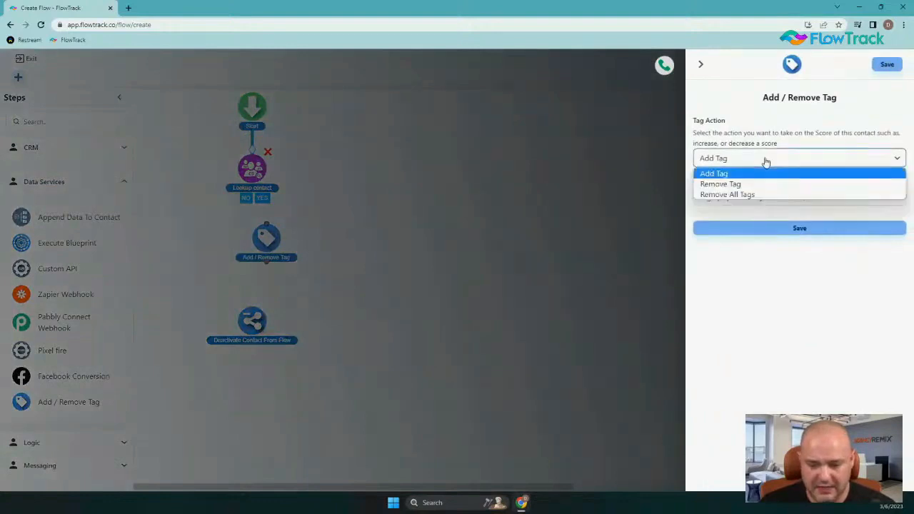
pyautogui.click(759, 171)
pyautogui.click(743, 197)
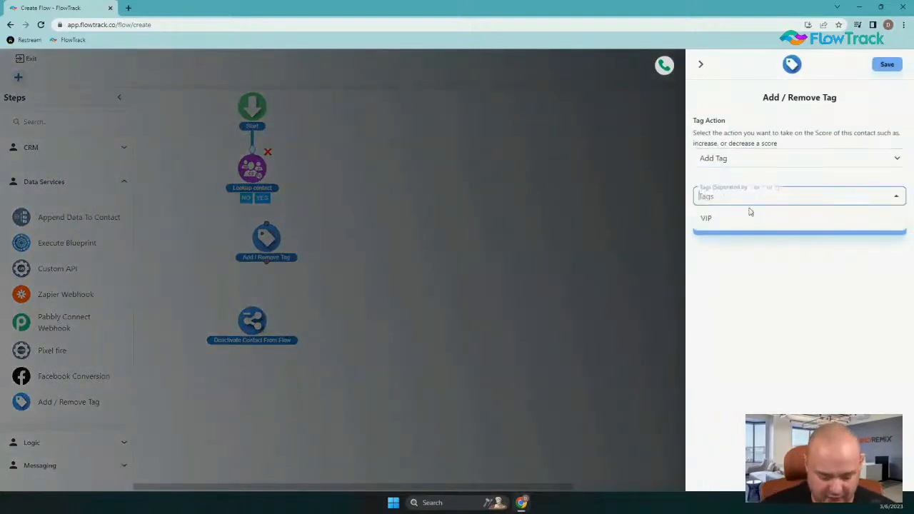
pyautogui.write('contact')
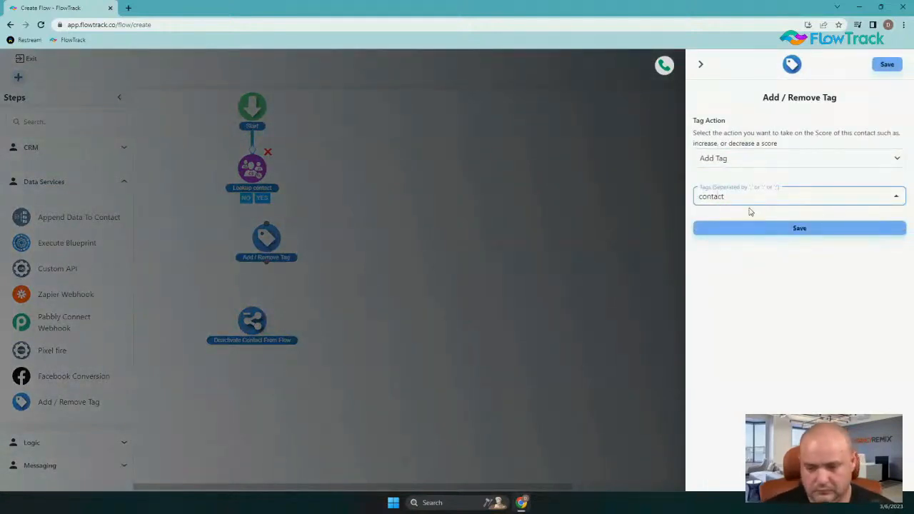
pyautogui.write(' us')
pyautogui.press('Return')
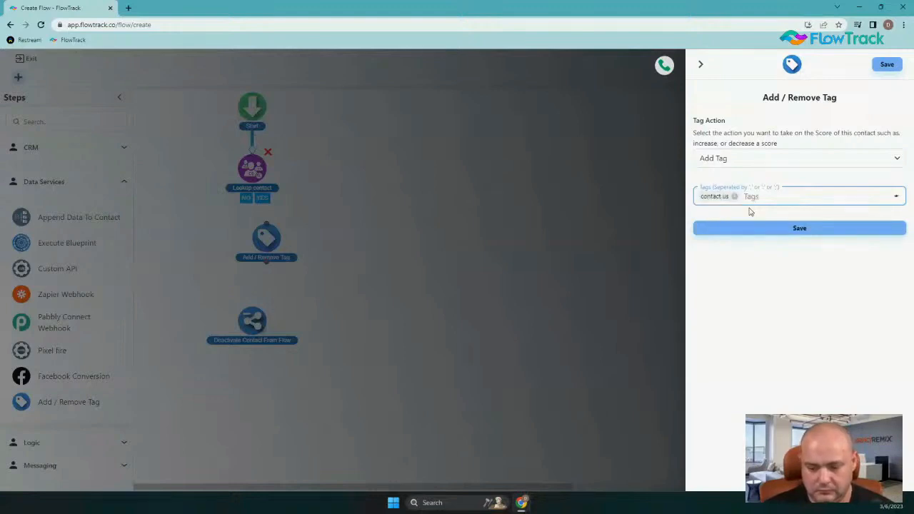
pyautogui.click(812, 235)
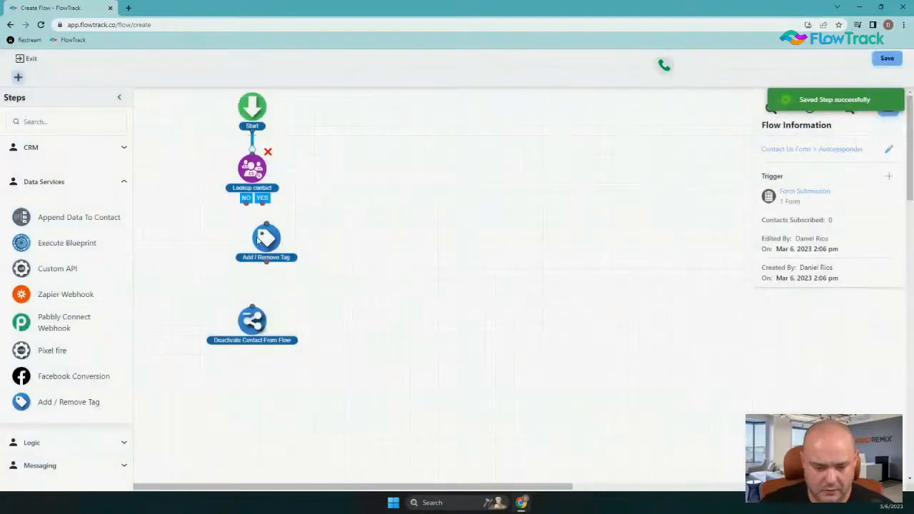
# Connect the lookup's YES and NO outcomes to the tag step and tidy the layout.
pyautogui.moveTo(261, 240); pyautogui.dragTo(247, 245)
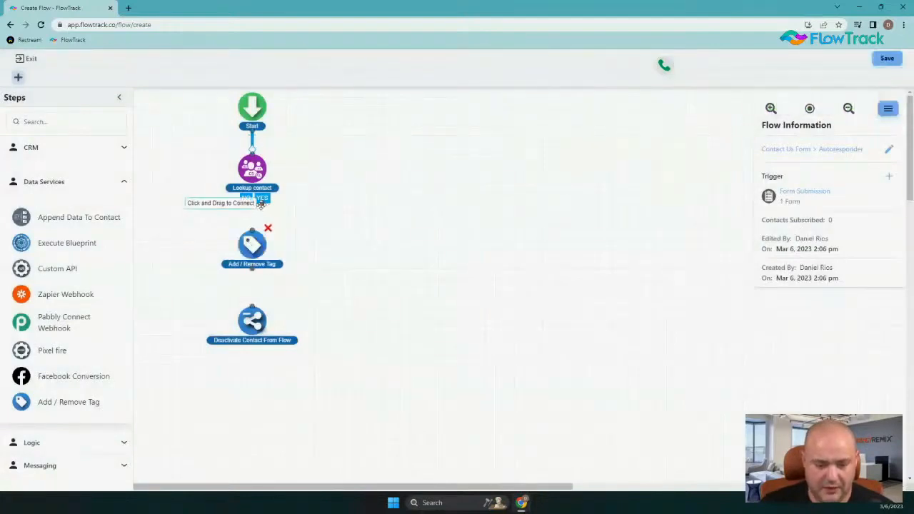
pyautogui.moveTo(263, 203); pyautogui.dragTo(251, 230)
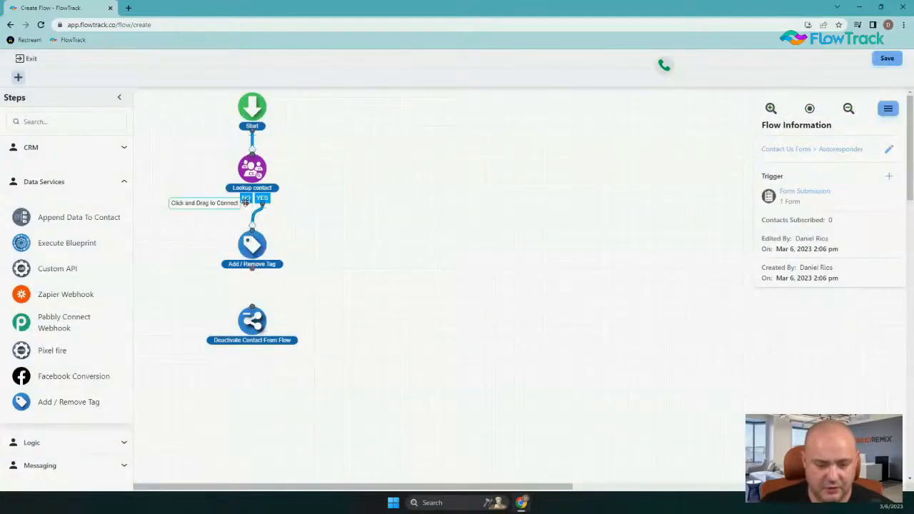
pyautogui.moveTo(253, 237); pyautogui.dragTo(251, 231)
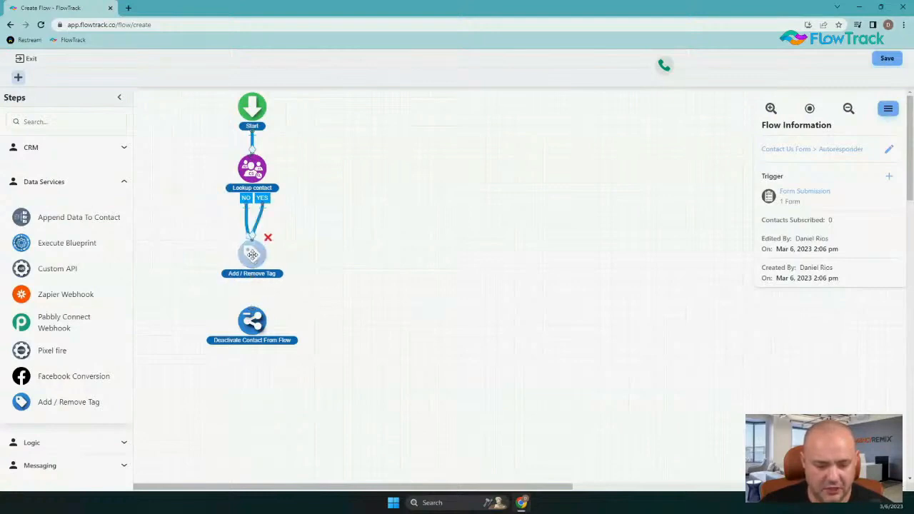
pyautogui.moveTo(251, 322); pyautogui.dragTo(252, 389)
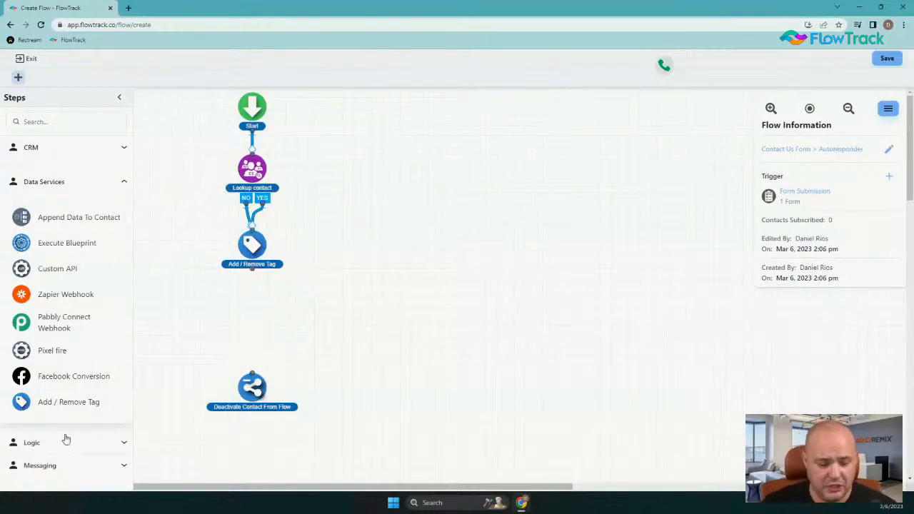
# Place a Send Email step from Messaging below the tag step.
pyautogui.click(63, 467)
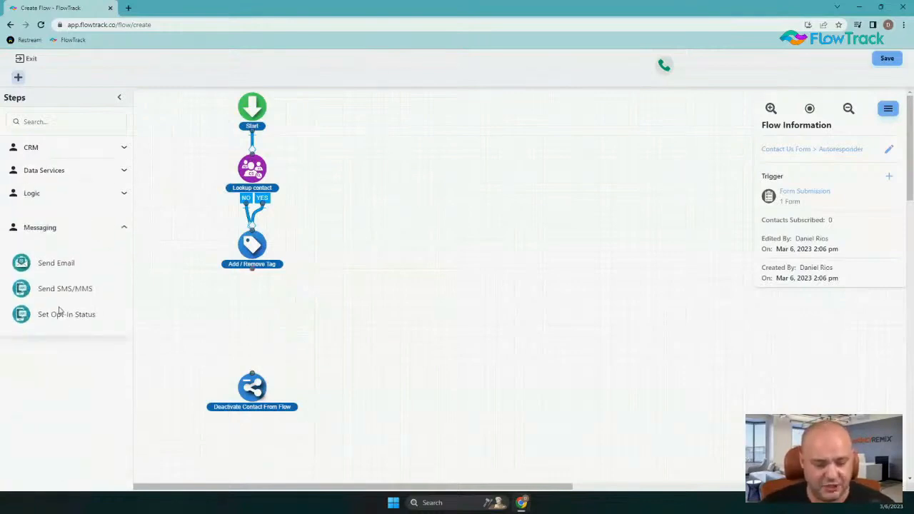
pyautogui.moveTo(21, 263); pyautogui.dragTo(259, 306)
pyautogui.click(749, 181)
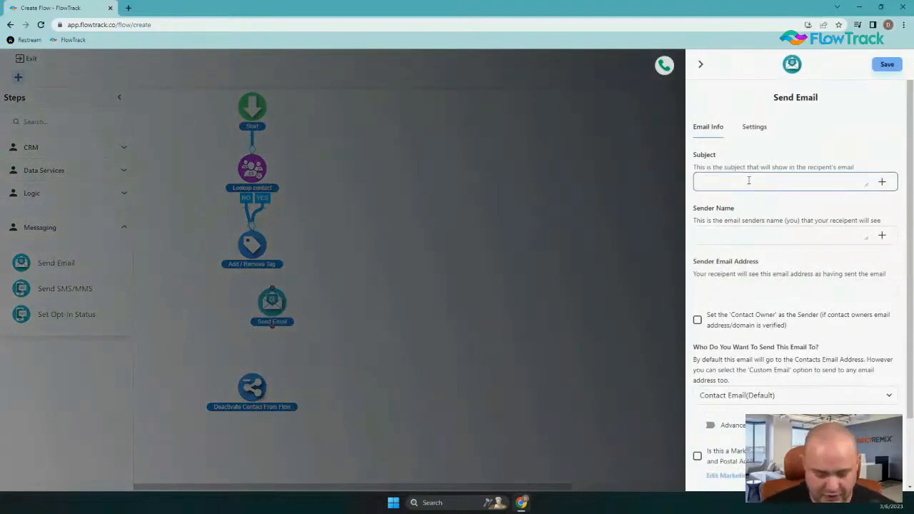
# Enter the email subject 'Thanks for contacting FlowTrack'.
pyautogui.write('Thanks ')
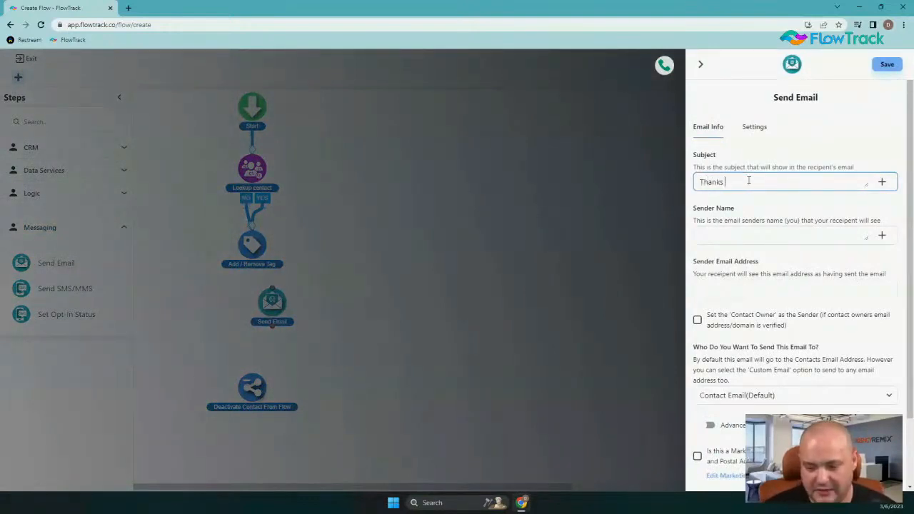
pyautogui.write('for contacting')
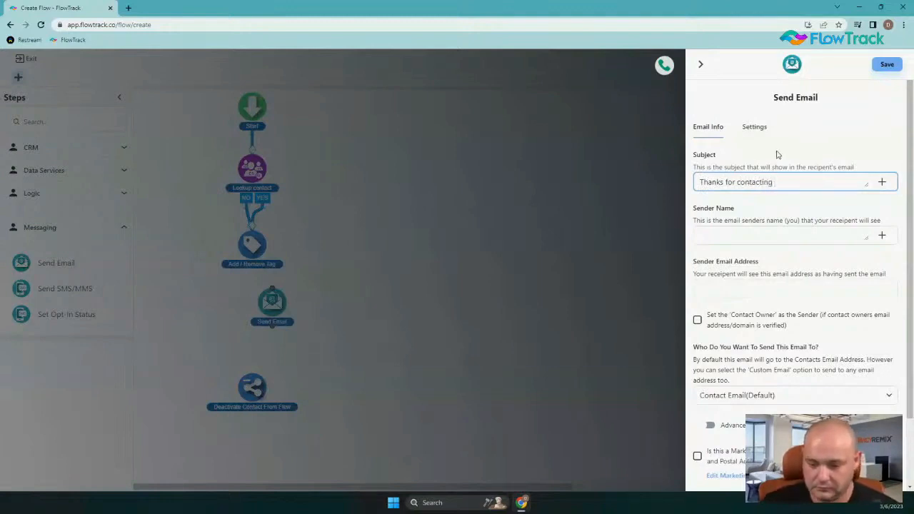
pyautogui.click(882, 185)
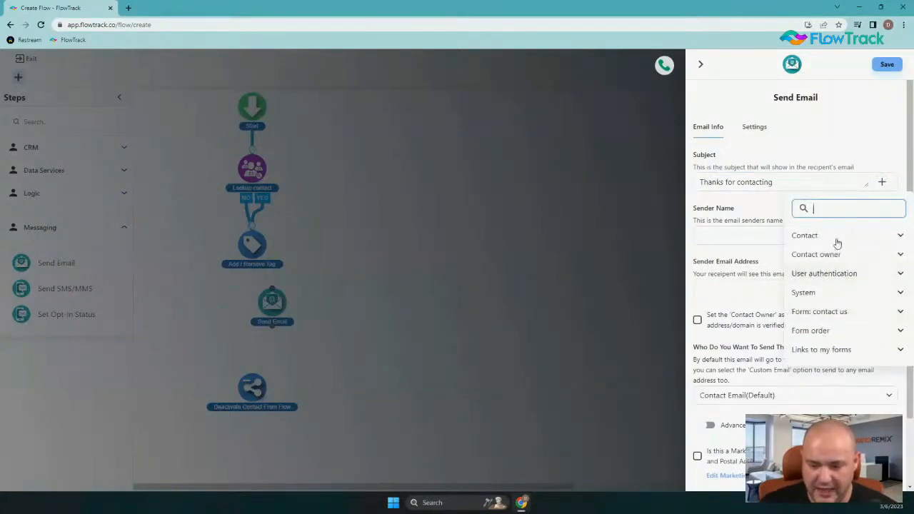
pyautogui.click(793, 181)
pyautogui.write('F')
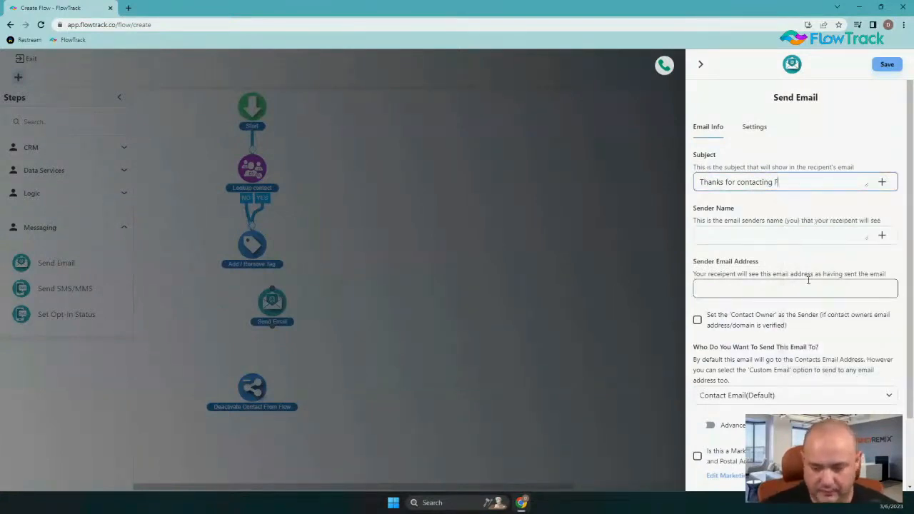
pyautogui.write('lowTrack')
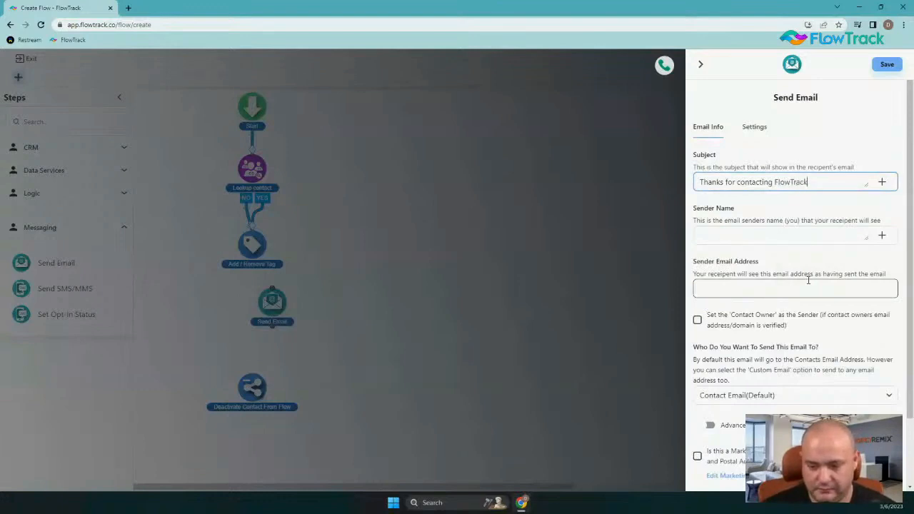
# Fill in the sender's name and sender email address, leaving contact-owner sending off.
pyautogui.click(769, 235)
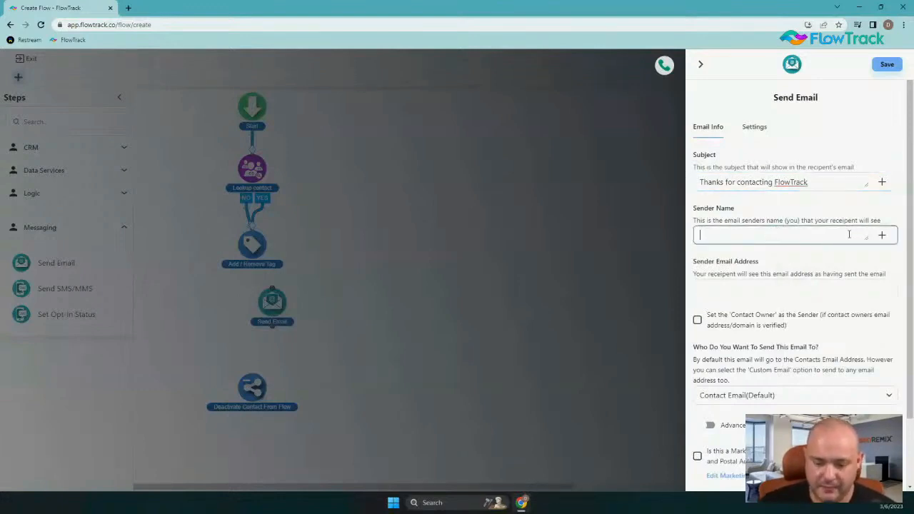
pyautogui.click(881, 237)
pyautogui.click(773, 233)
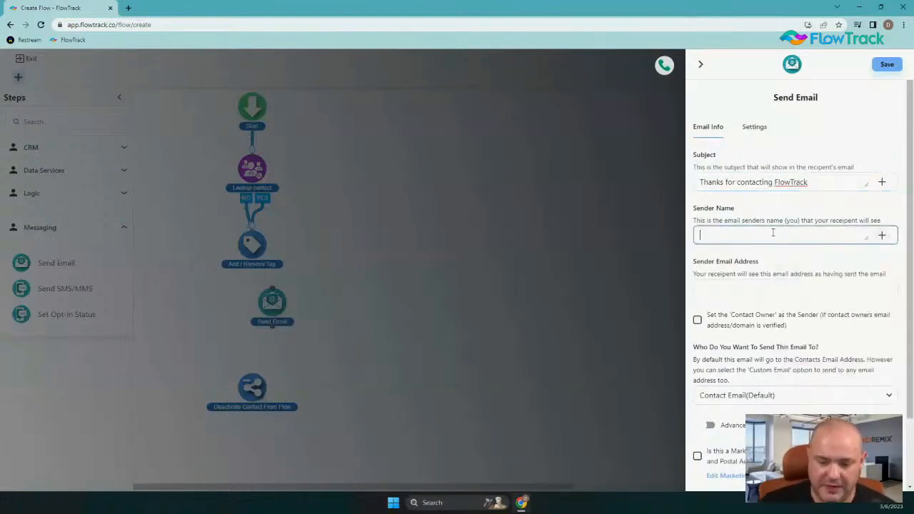
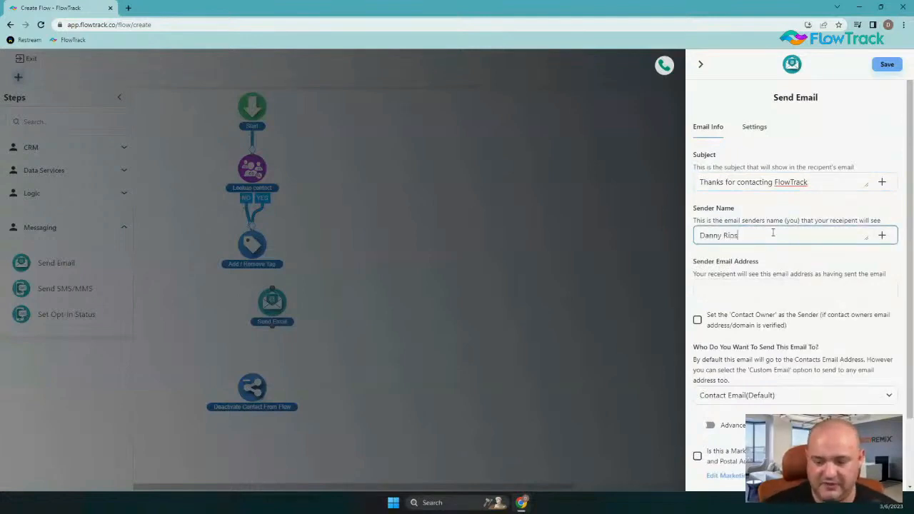
pyautogui.click(749, 288)
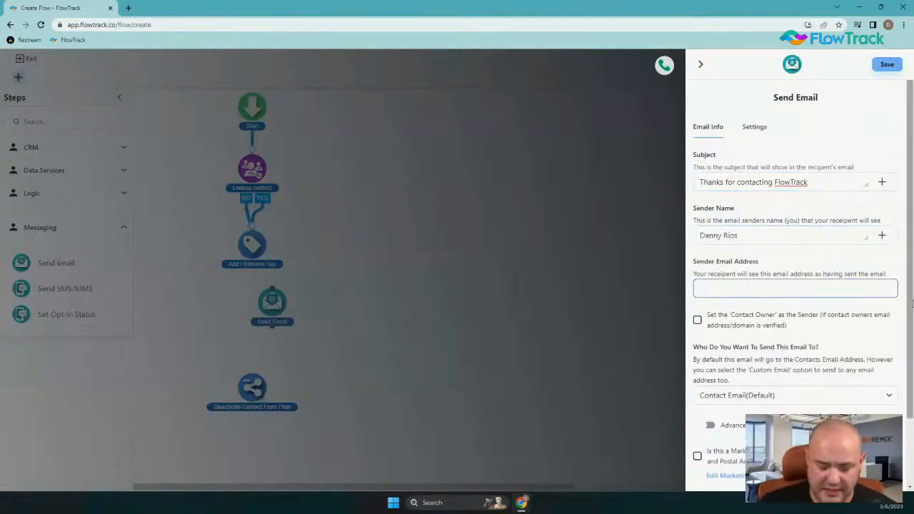
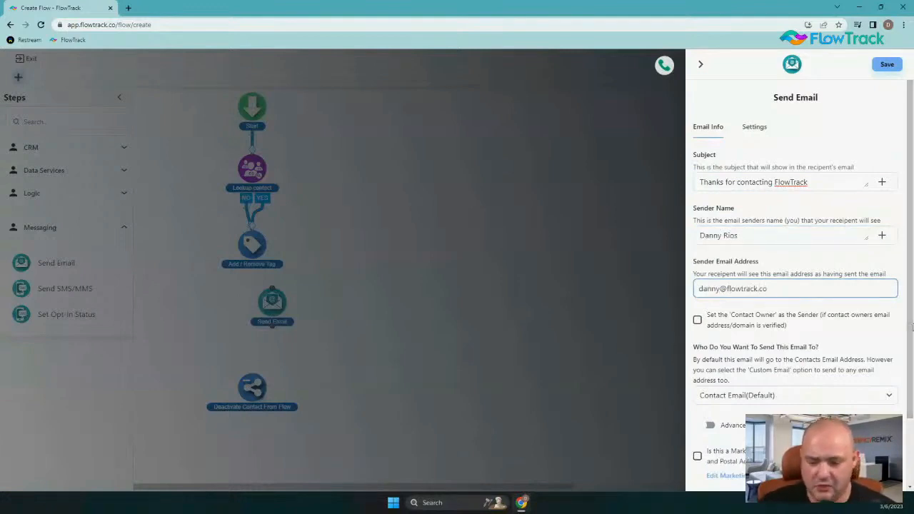
pyautogui.click(820, 321)
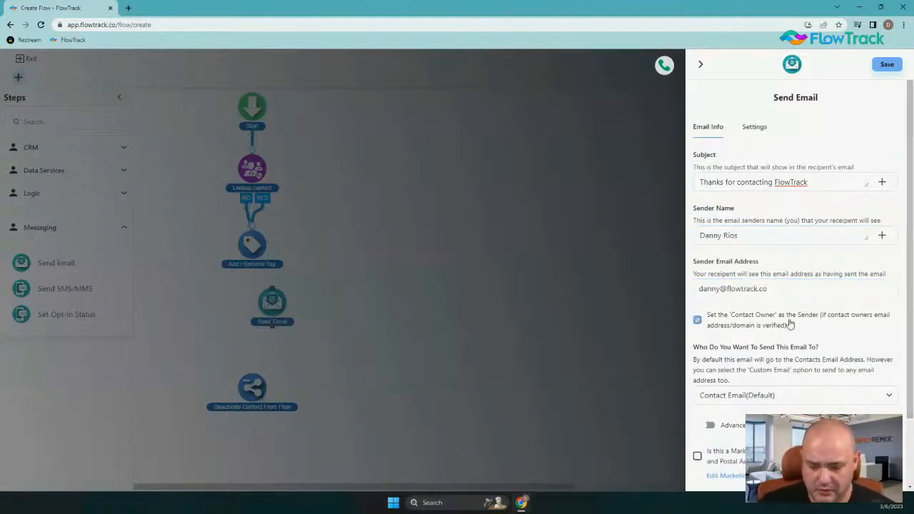
pyautogui.scroll(-1, 789, 322)
pyautogui.click(697, 240)
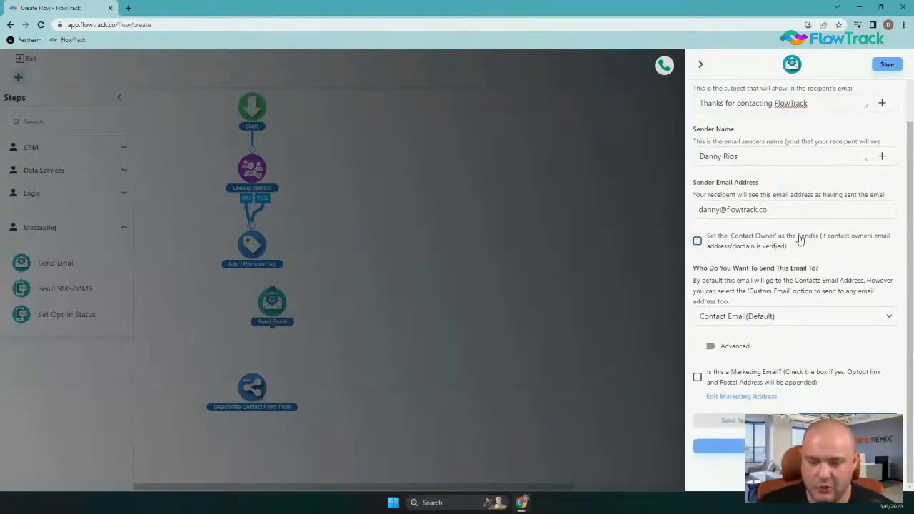
# Tick 'Set the Contact Owner as the Sender' and check, then hide, the Advanced CC/BCC/Reply To options.
pyautogui.click(698, 242)
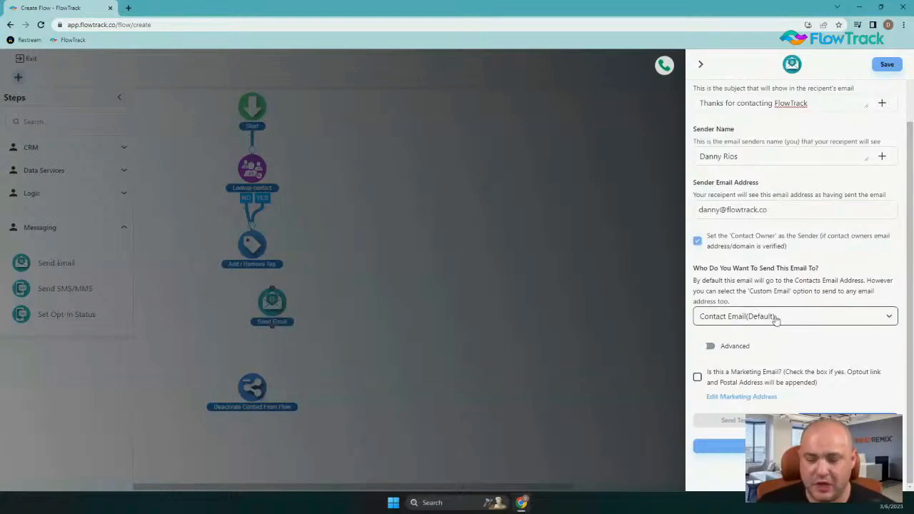
pyautogui.click(709, 347)
pyautogui.scroll(-2, 792, 316)
pyautogui.scroll(-1, 797, 312)
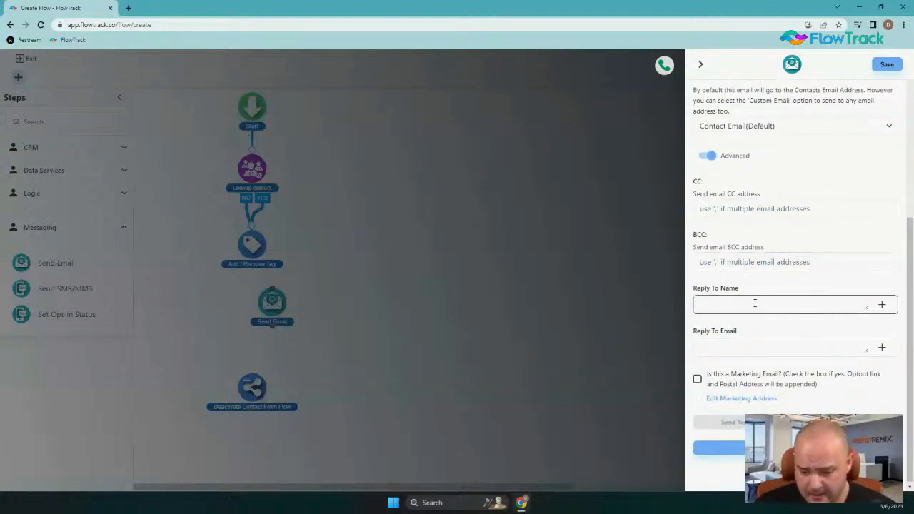
pyautogui.click(705, 158)
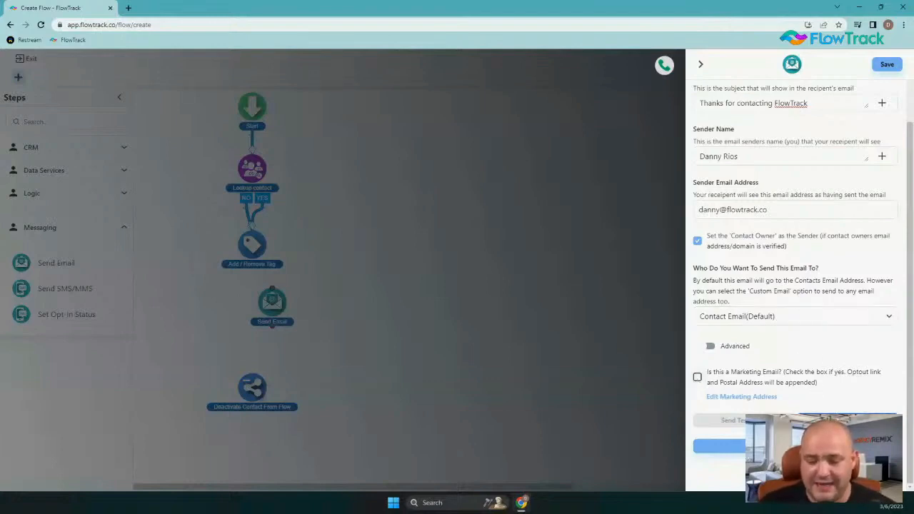
# Write 'This would our message saying thanks!', insert the Contact First Name merge field below, and save.
pyautogui.write('Thi')
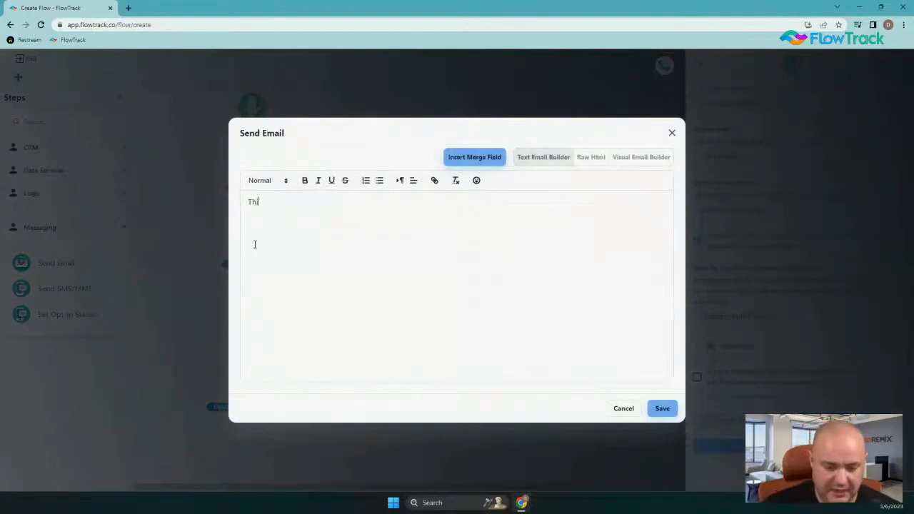
pyautogui.write('s would our mess')
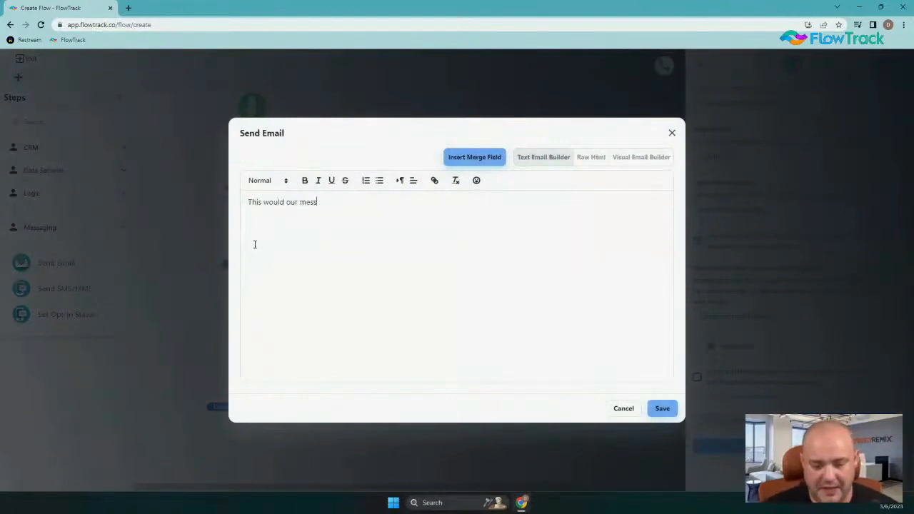
pyautogui.write('age saying thanks!')
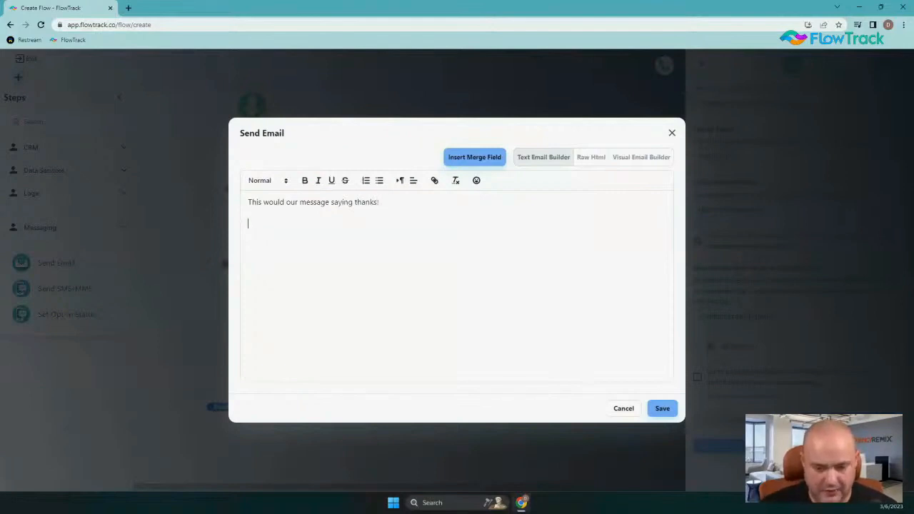
pyautogui.moveTo(295, 203); pyautogui.dragTo(350, 203)
pyautogui.click(322, 221)
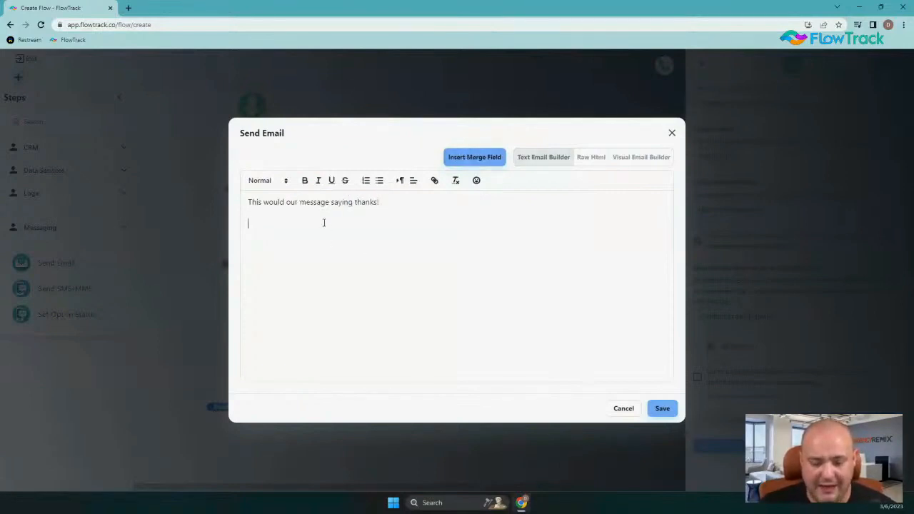
pyautogui.click(463, 158)
pyautogui.click(477, 211)
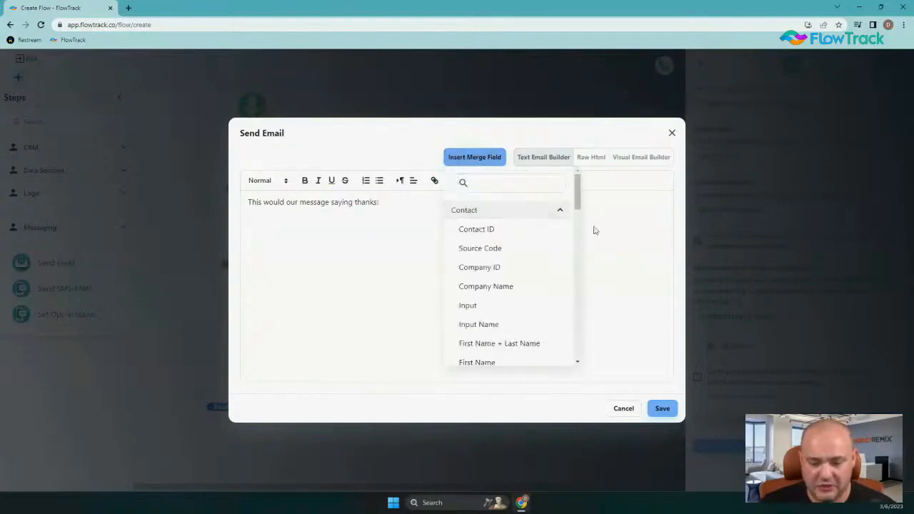
pyautogui.click(496, 364)
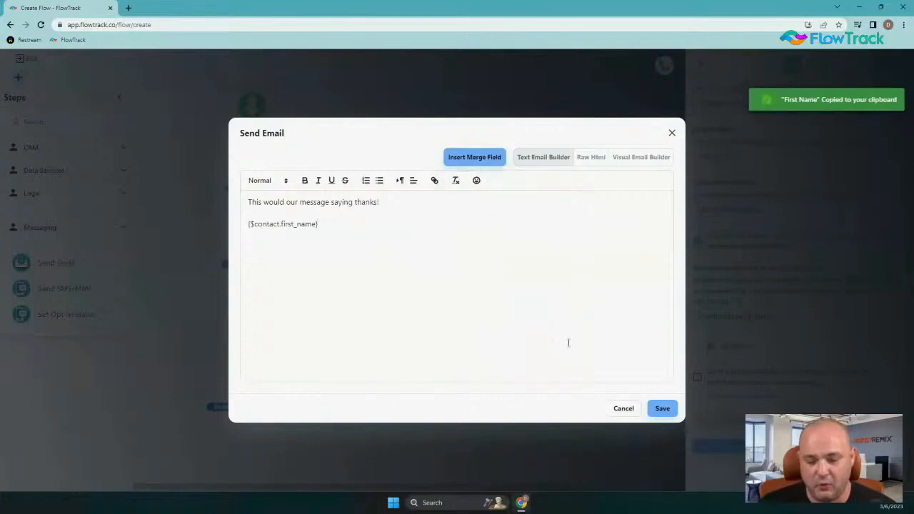
pyautogui.click(663, 408)
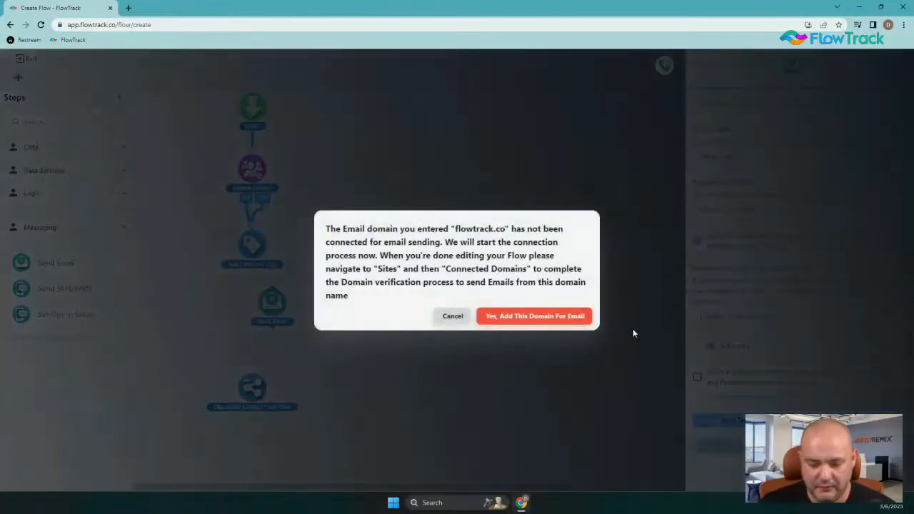
# Dismiss the domain notice, align the thank-you email under the tag step, and connect them.
pyautogui.click(452, 316)
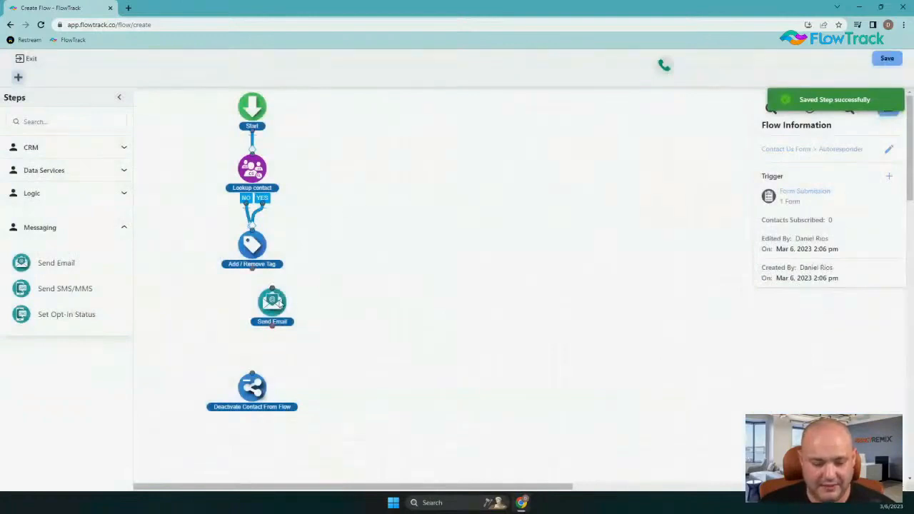
pyautogui.moveTo(281, 304); pyautogui.dragTo(260, 305)
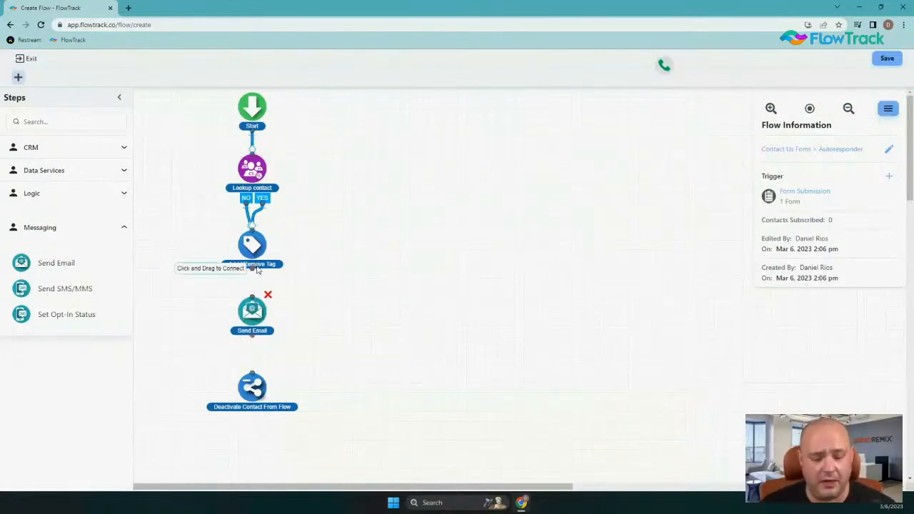
pyautogui.moveTo(252, 269); pyautogui.dragTo(253, 300)
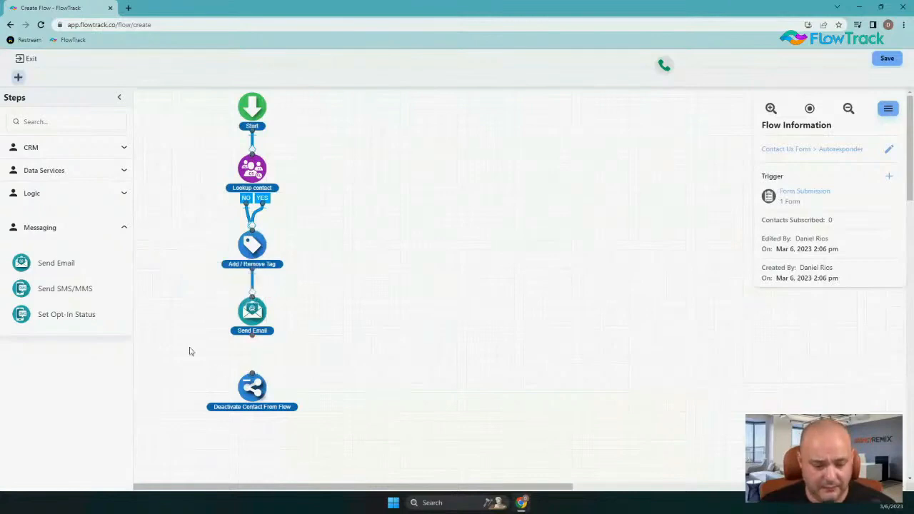
# Add a second Send Email step below the thank-you email.
pyautogui.moveTo(27, 288); pyautogui.dragTo(247, 323)
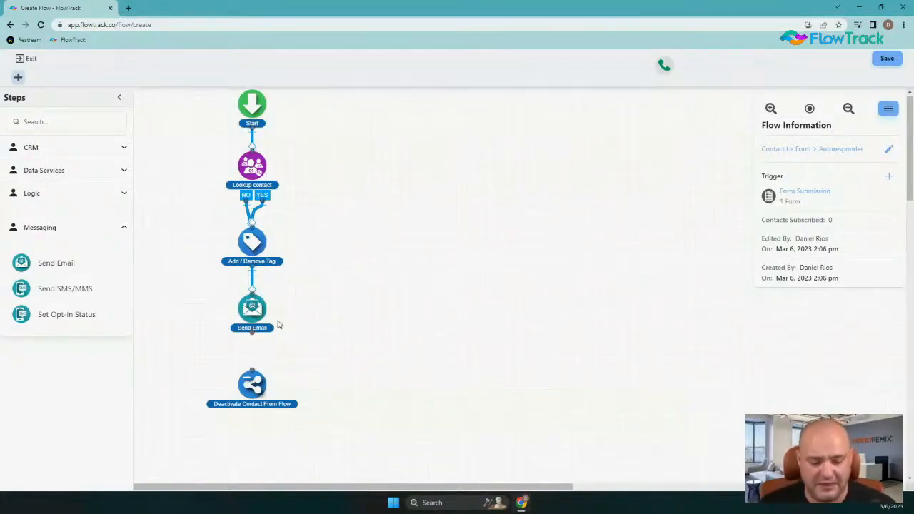
pyautogui.scroll(-3, 279, 325)
pyautogui.moveTo(252, 197); pyautogui.dragTo(255, 255)
pyautogui.scroll(2, 281, 244)
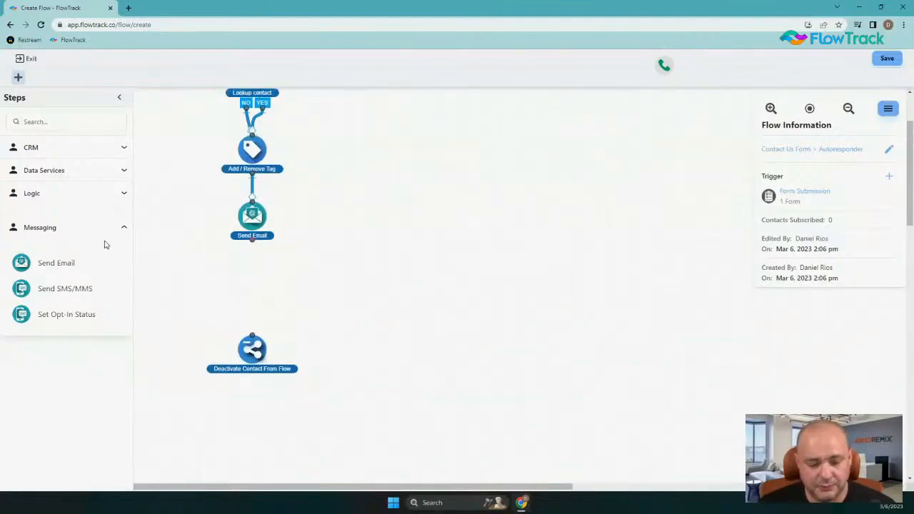
pyautogui.moveTo(32, 263); pyautogui.dragTo(270, 286)
# Set the subject 'New Contact Us Submission' and sender name 'FlowTrack Notifications'.
pyautogui.click(771, 181)
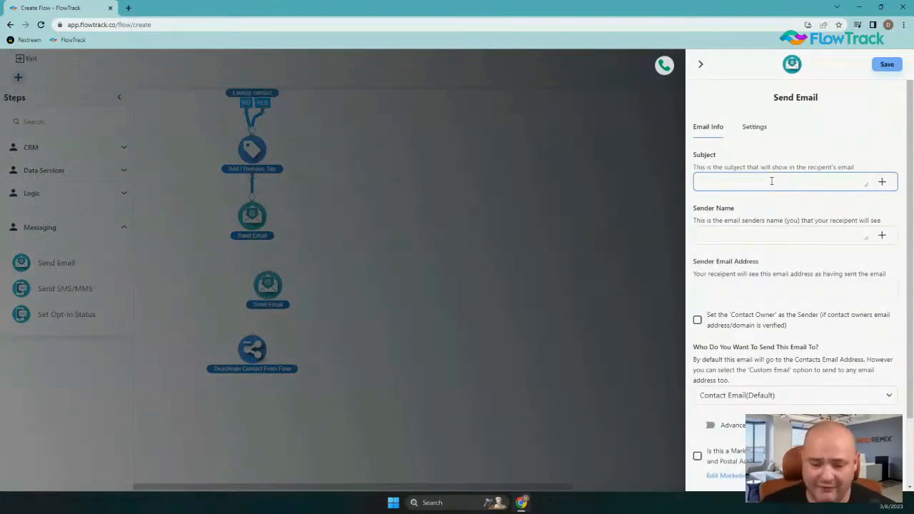
pyautogui.write('New')
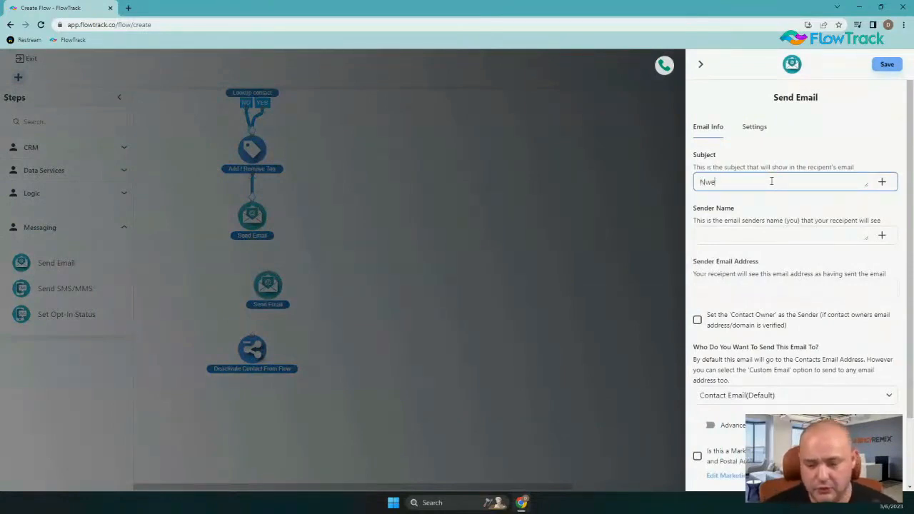
pyautogui.write(' Contact U')
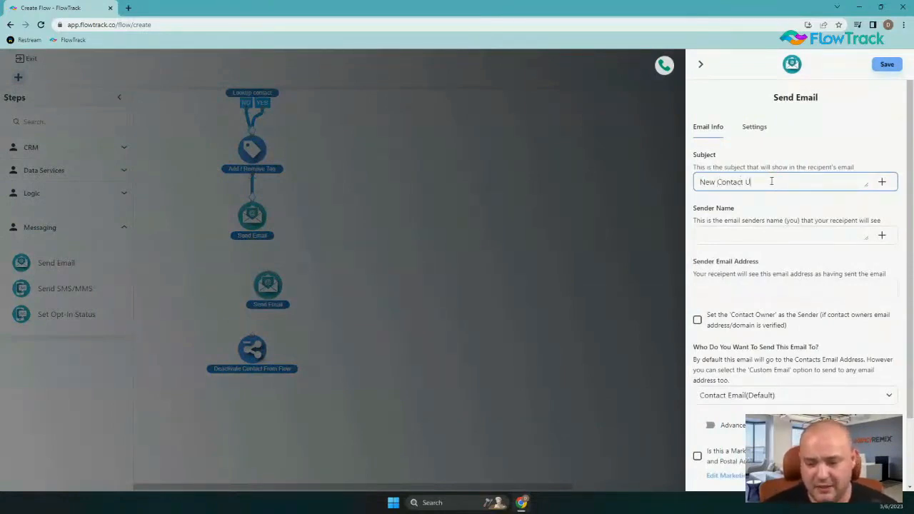
pyautogui.write('s Submission')
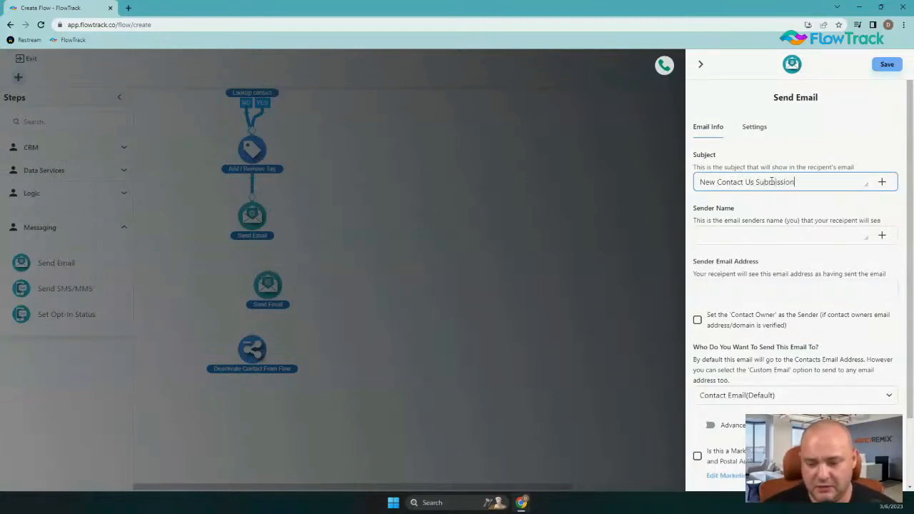
pyautogui.click(763, 236)
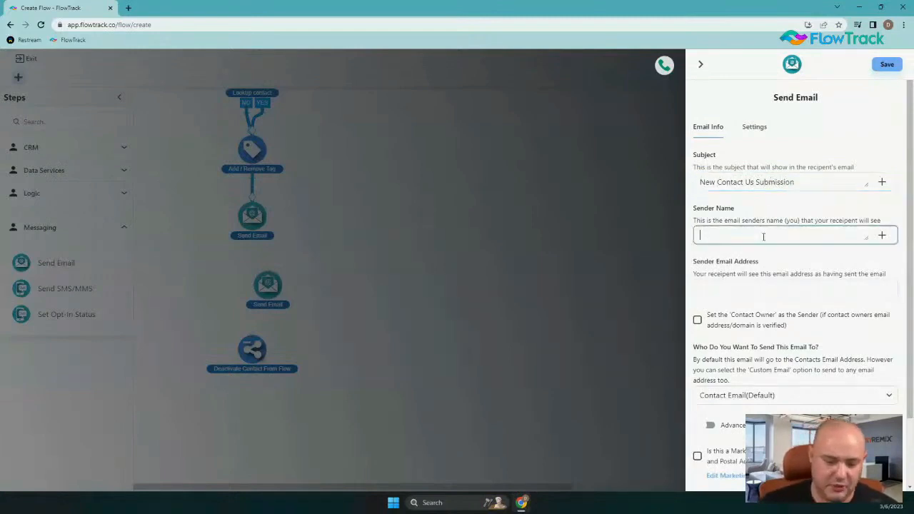
pyautogui.write('F')
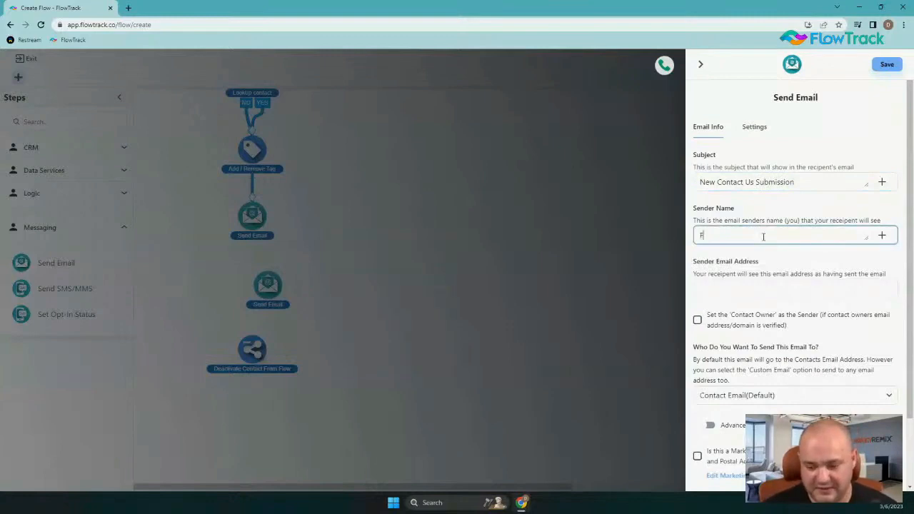
pyautogui.write('lowtrac')
pyautogui.press('BackSpace')
pyautogui.press('BackSpace')
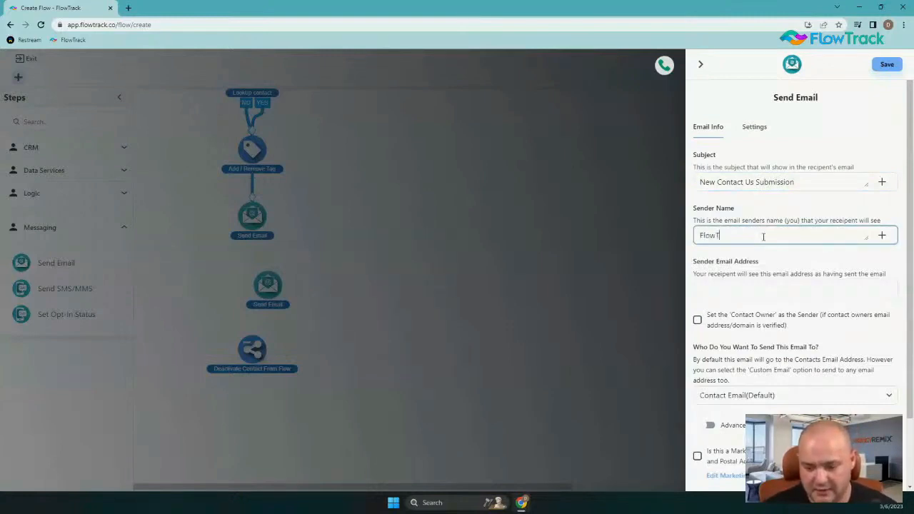
pyautogui.write('rack')
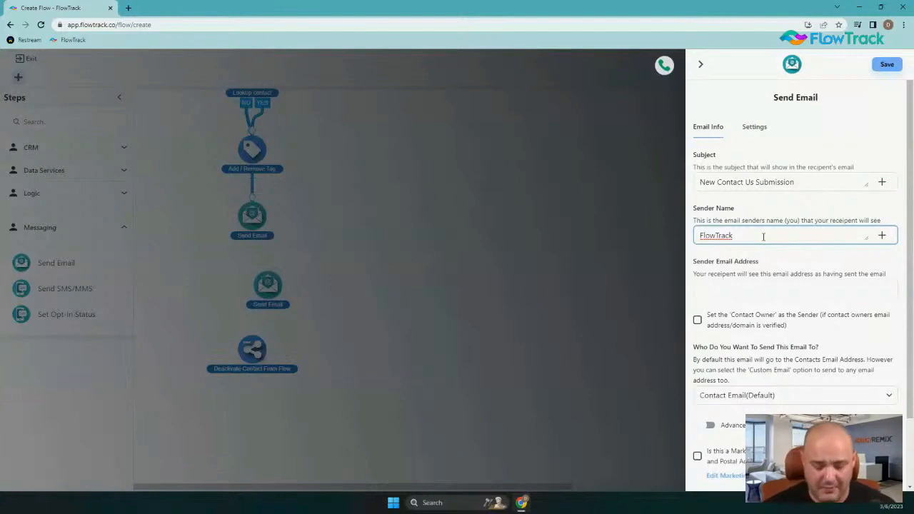
pyautogui.write('Notificatio')
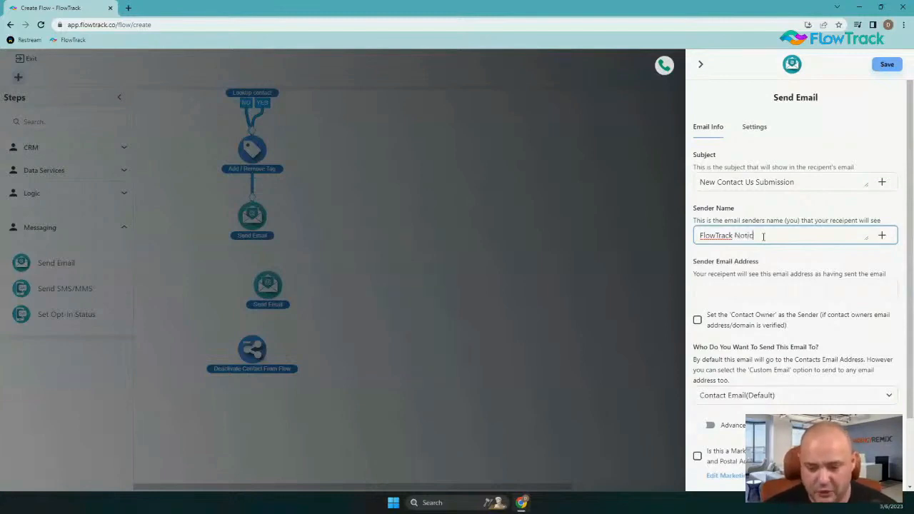
pyautogui.press('BackSpace')
pyautogui.press('BackSpace')
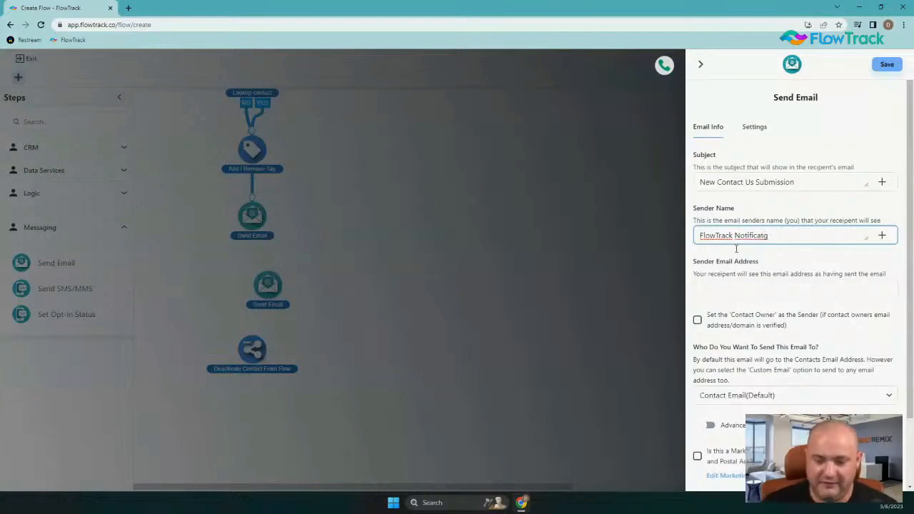
pyautogui.hotkey('ctrl', 'a')
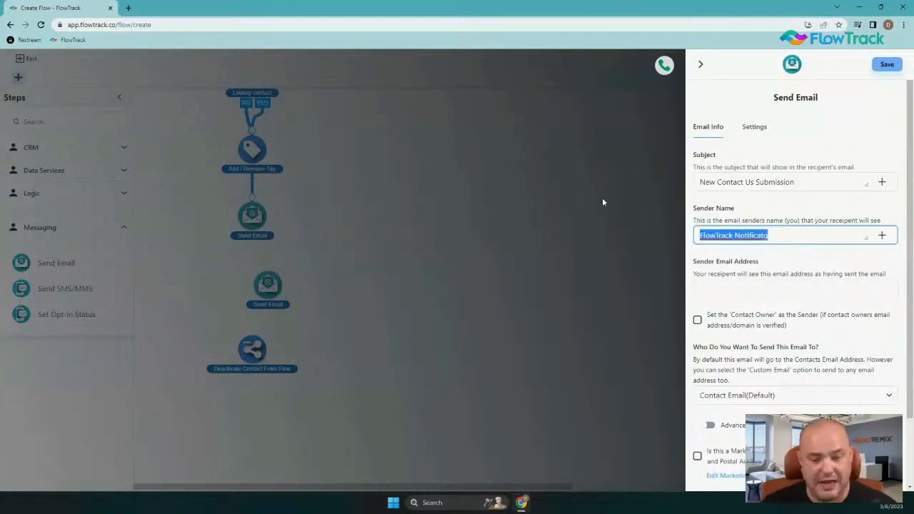
pyautogui.click(814, 237)
pyautogui.press('BackSpace')
pyautogui.write('ions')
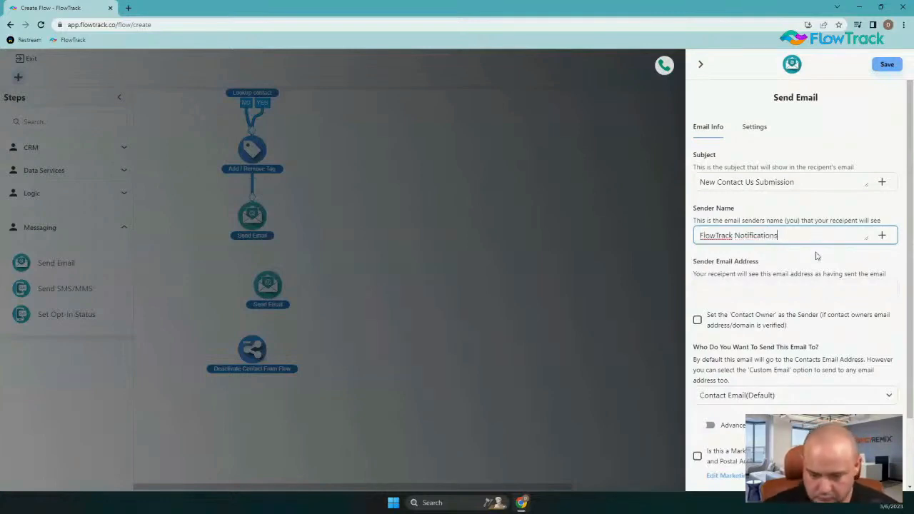
# Open the message body editor and type placeholder text into it.
pyautogui.scroll(-2, 817, 256)
pyautogui.click(719, 204)
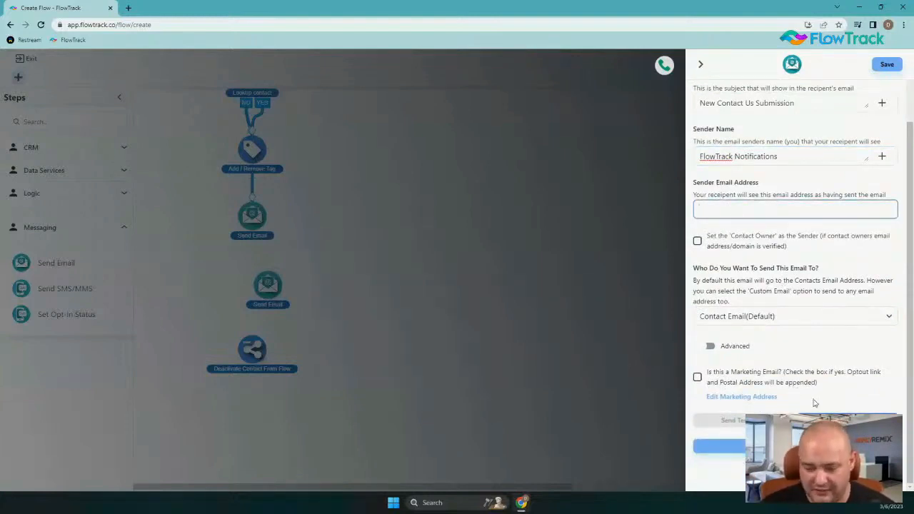
pyautogui.click(828, 421)
pyautogui.click(517, 232)
pyautogui.write('sfsf')
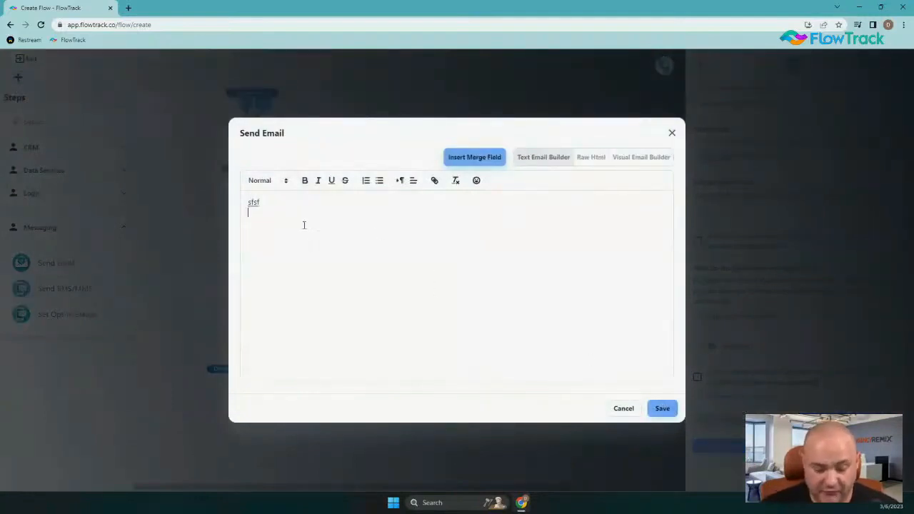
# Replace the placeholder body with 'We have a new submission:' and a 'Contact Us Form Name:' line.
pyautogui.press('Return')
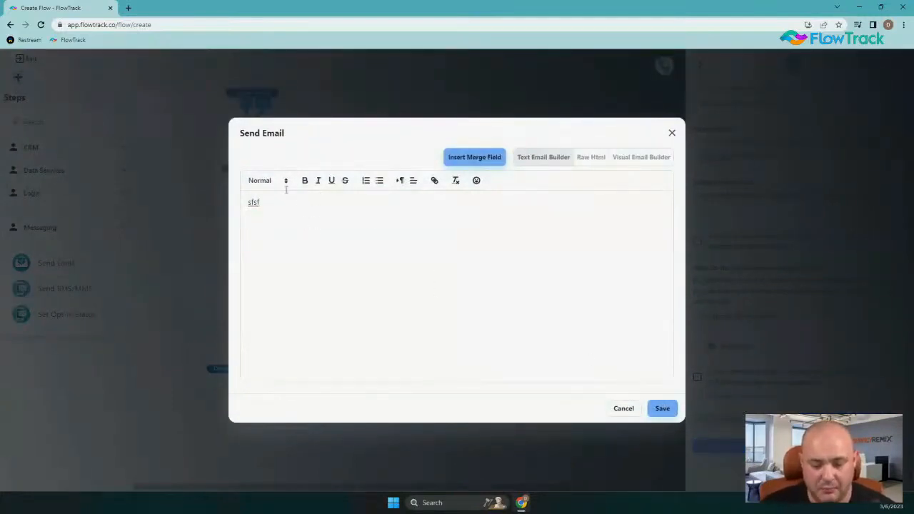
pyautogui.click(483, 157)
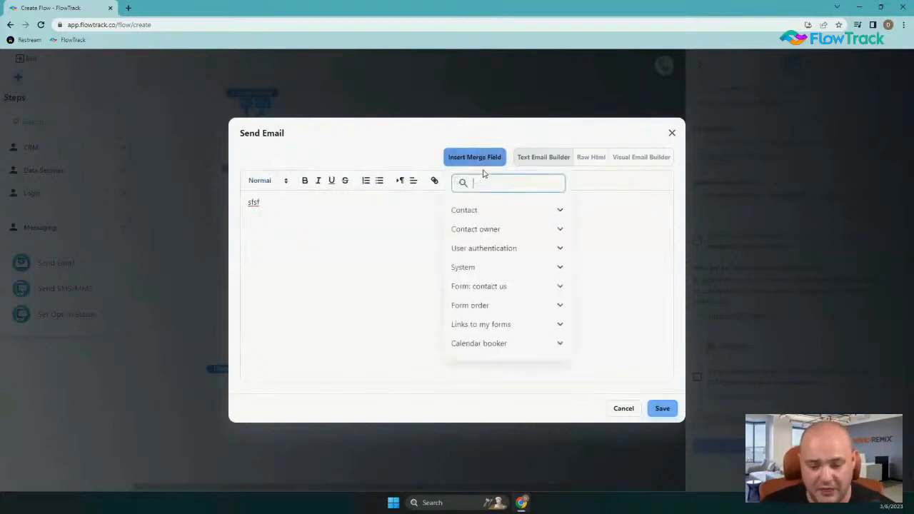
pyautogui.click(298, 201)
pyautogui.hotkey('ctrl', 'a')
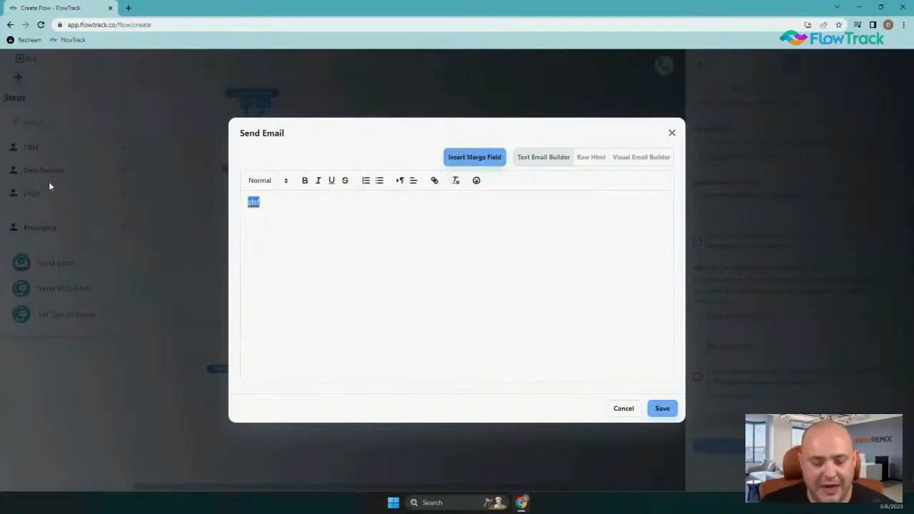
pyautogui.write('We have a ')
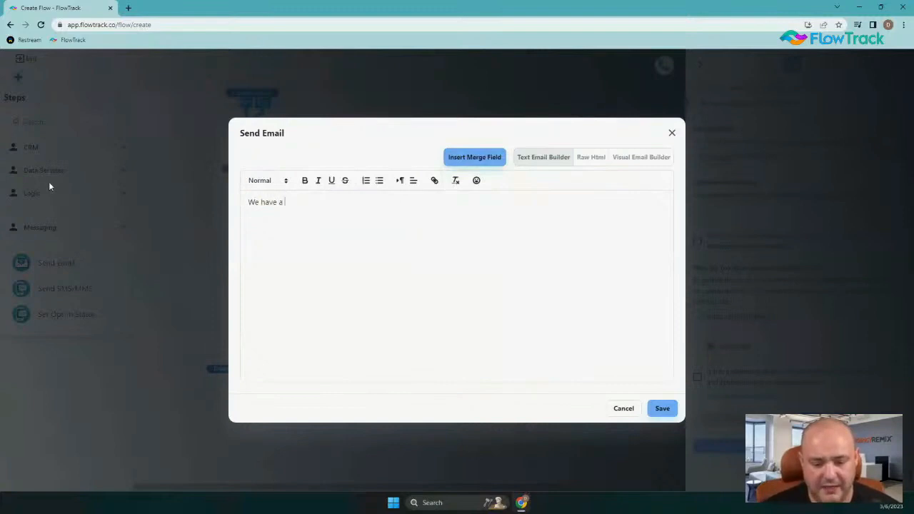
pyautogui.write('new submission')
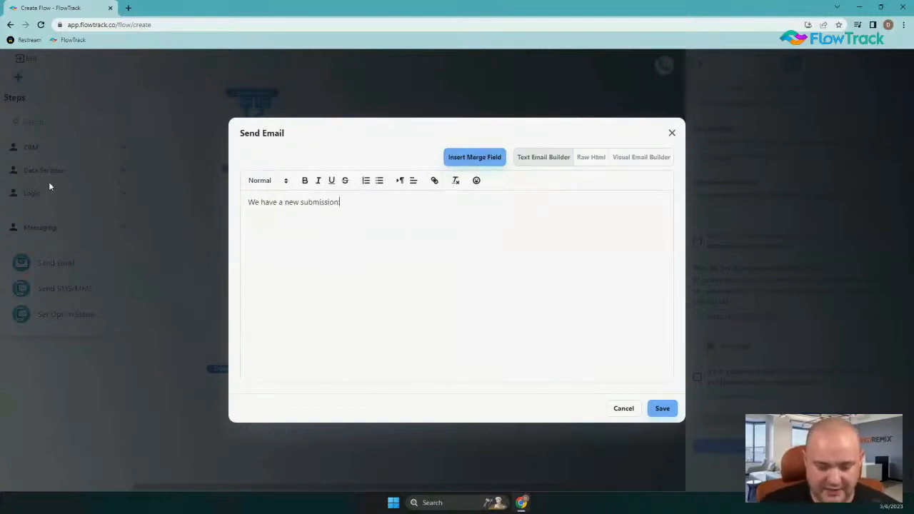
pyautogui.write(':')
pyautogui.press('Return')
pyautogui.press('Return')
pyautogui.write('Contac')
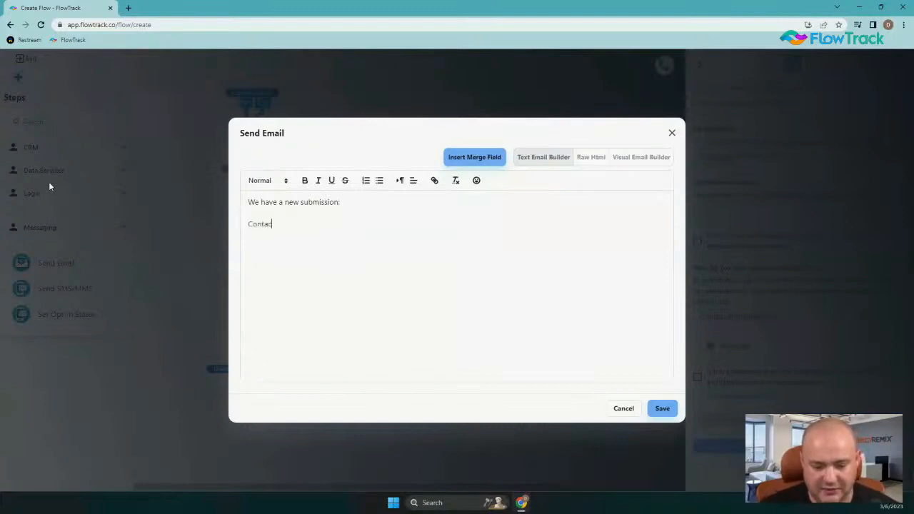
pyautogui.write('t Us Form ')
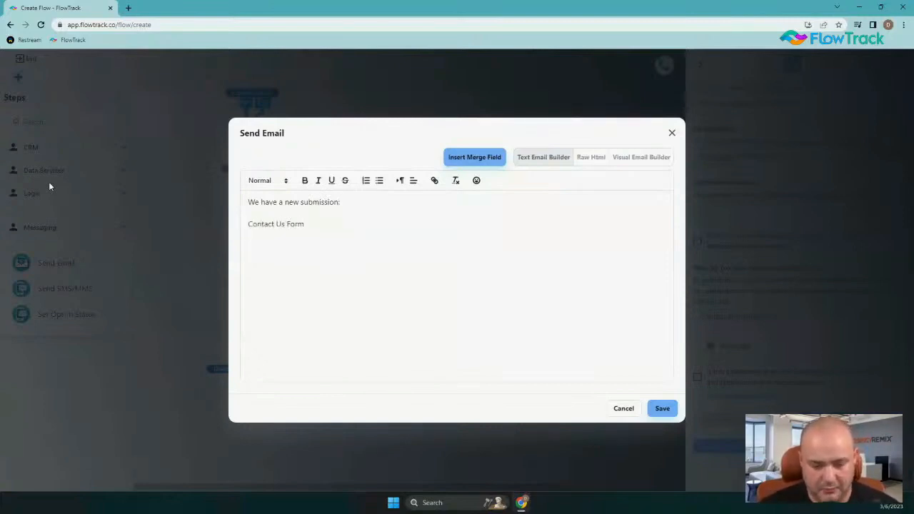
pyautogui.write('Name:')
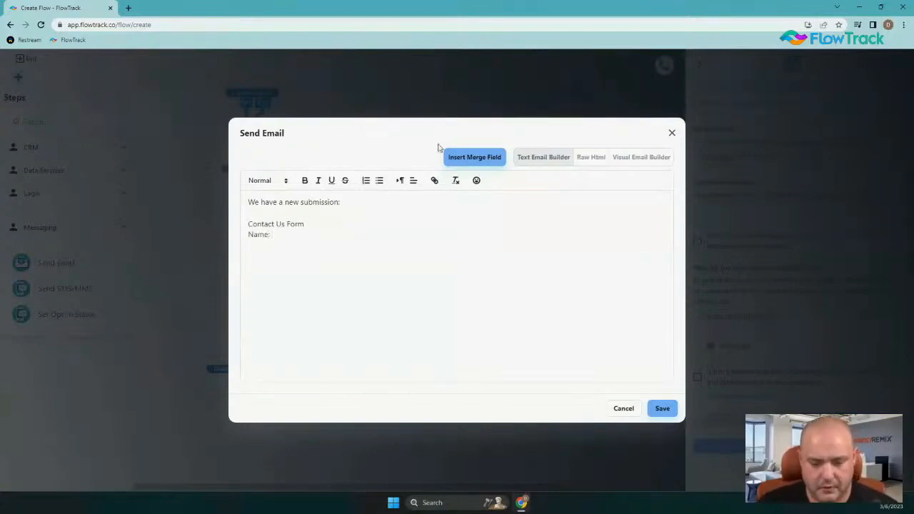
# Insert the contact's full name merge field after the Name: label and start a new line.
pyautogui.click(468, 160)
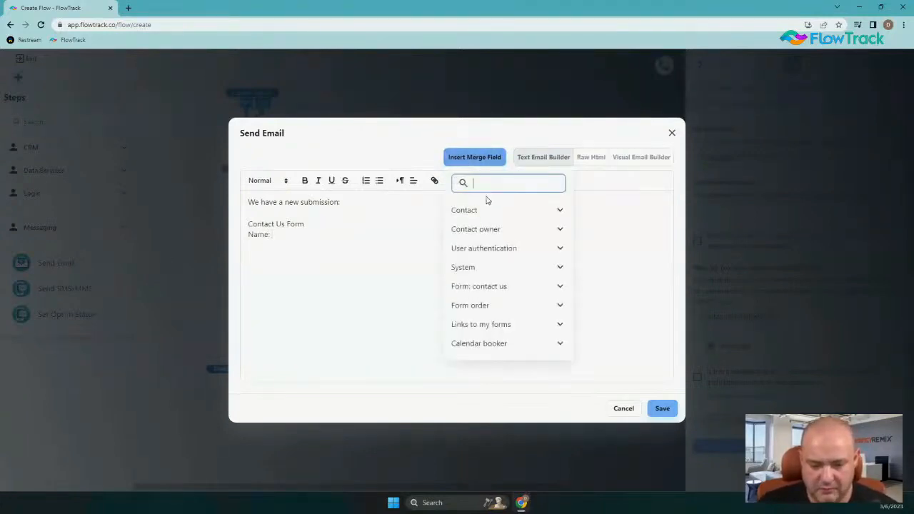
pyautogui.click(492, 208)
pyautogui.scroll(-2, 503, 259)
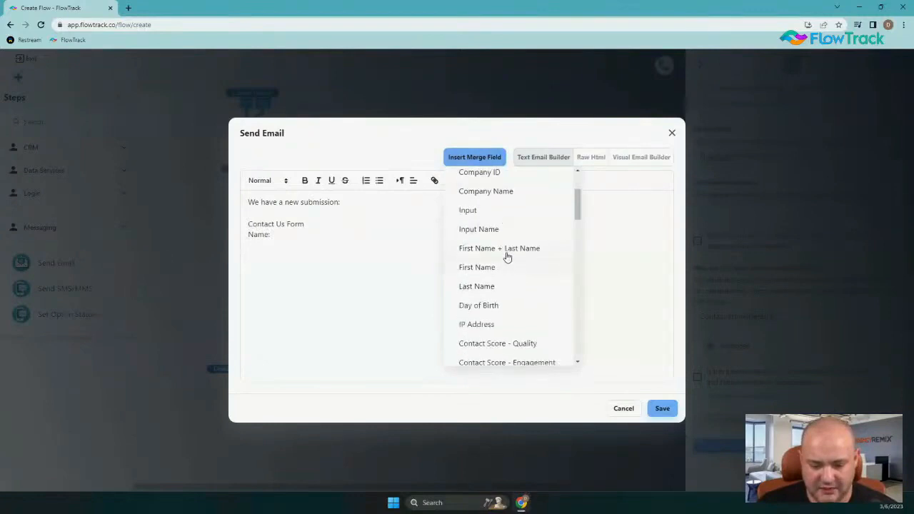
pyautogui.click(507, 250)
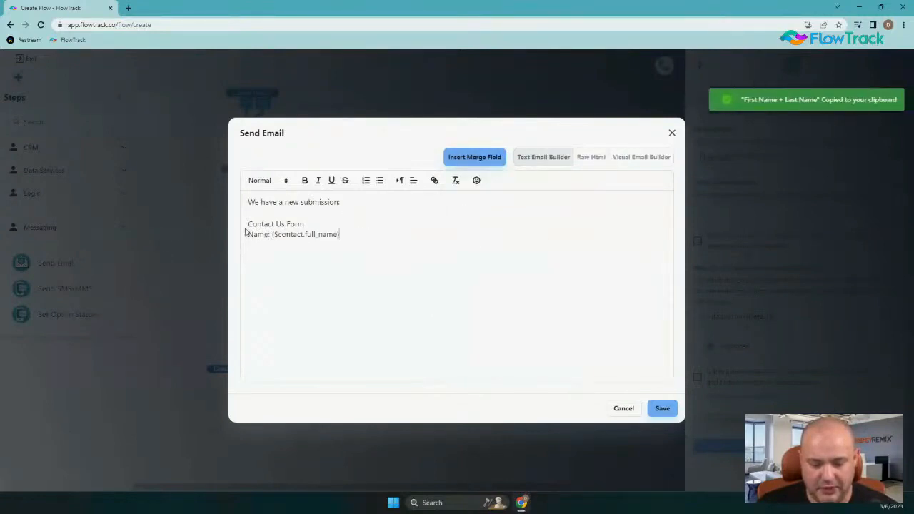
pyautogui.press('Return')
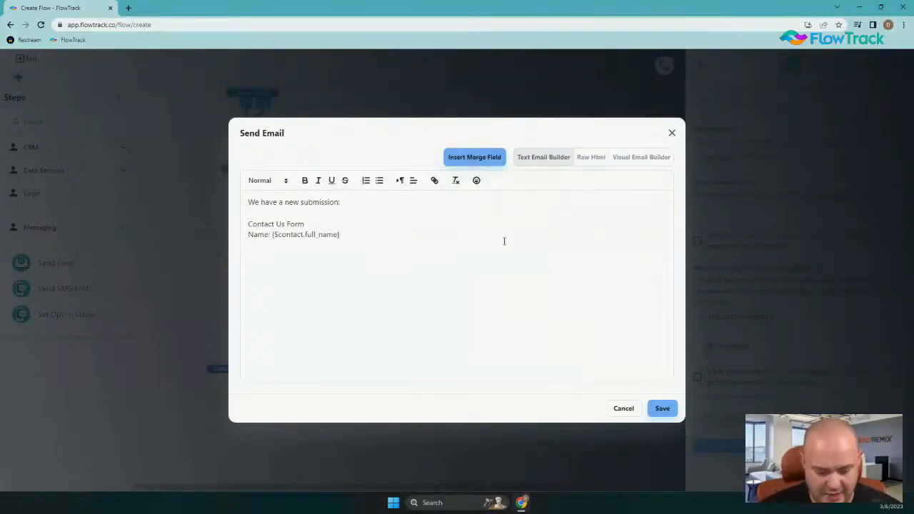
# Add a 'Phone:' line holding the contact's phone merge field.
pyautogui.write('Phone:')
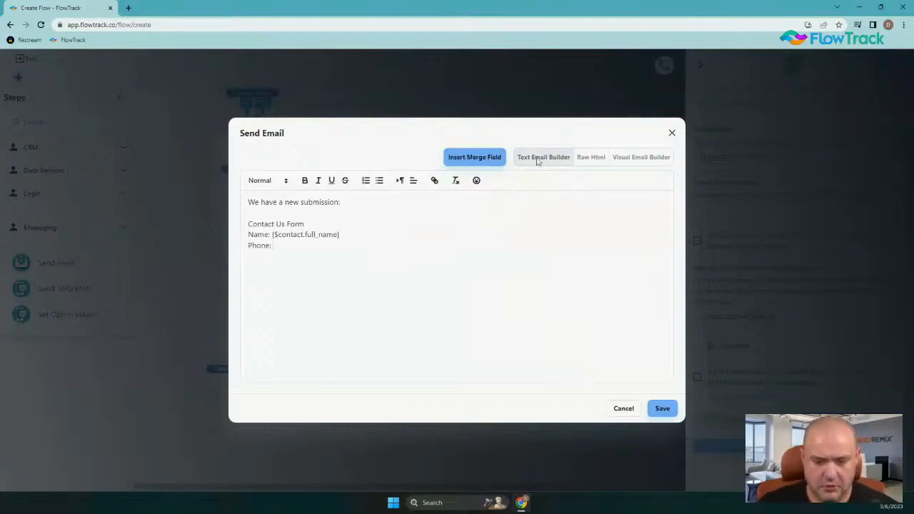
pyautogui.click(475, 156)
pyautogui.click(476, 209)
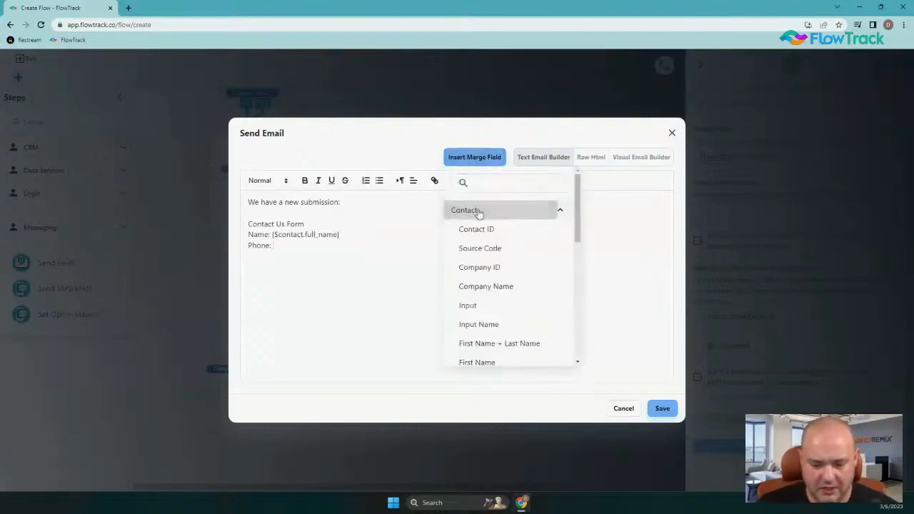
pyautogui.scroll(-3, 527, 290)
pyautogui.scroll(-2, 510, 262)
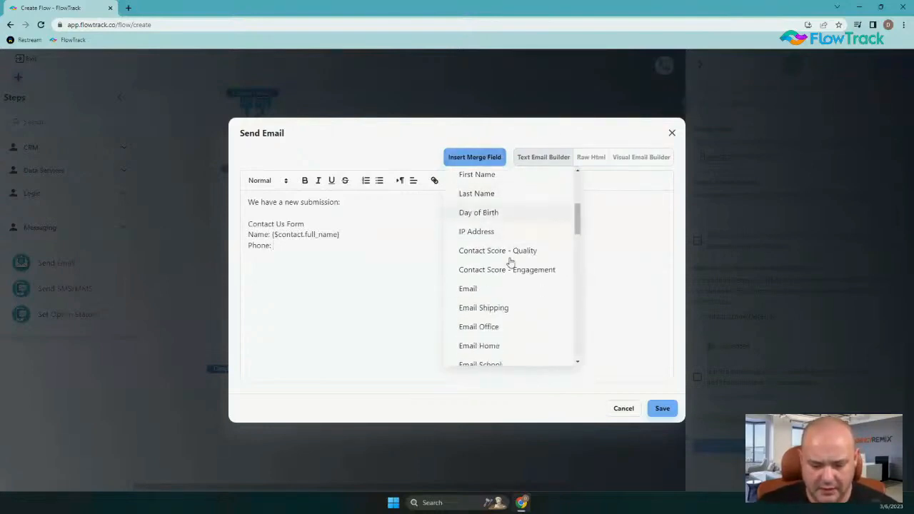
pyautogui.scroll(4, 514, 245)
pyautogui.click(502, 186)
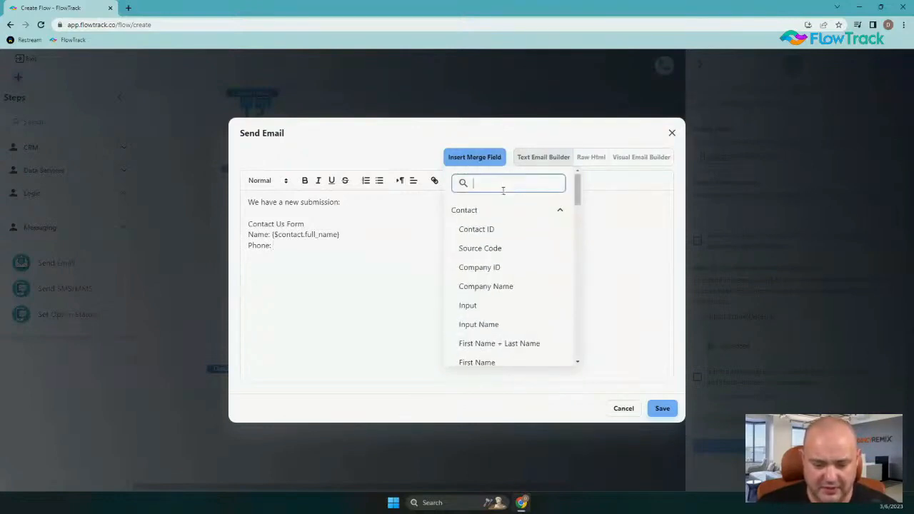
pyautogui.write('phone')
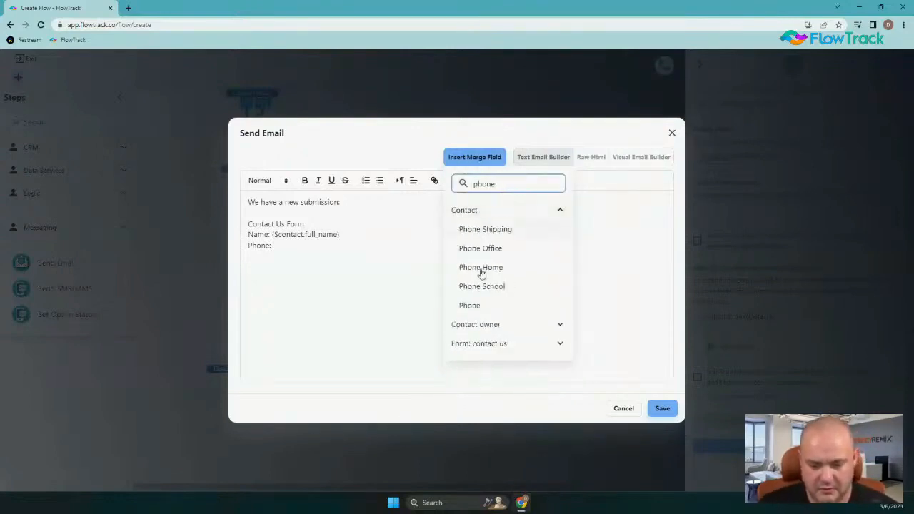
pyautogui.click(479, 306)
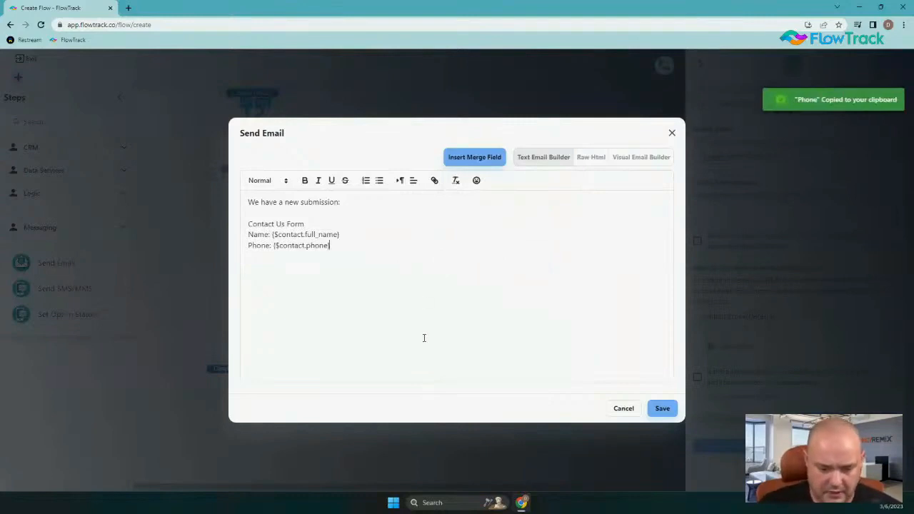
# Add an 'Email:' line holding the contact's email merge field, leaving a new line below.
pyautogui.write('Email:')
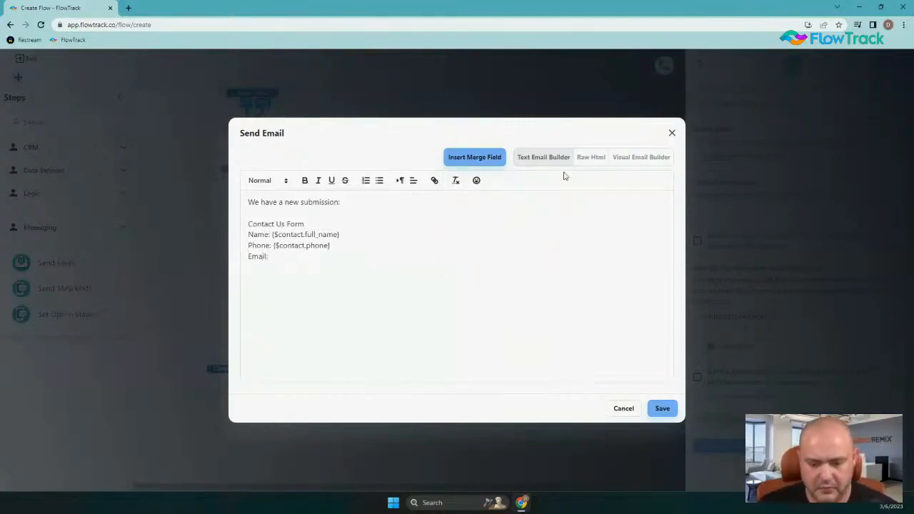
pyautogui.click(491, 157)
pyautogui.click(490, 209)
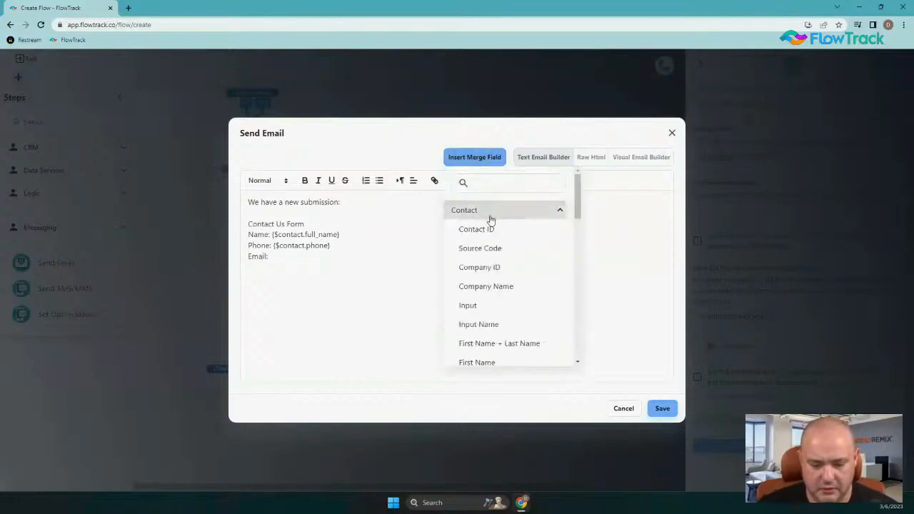
pyautogui.click(482, 184)
pyautogui.write('email')
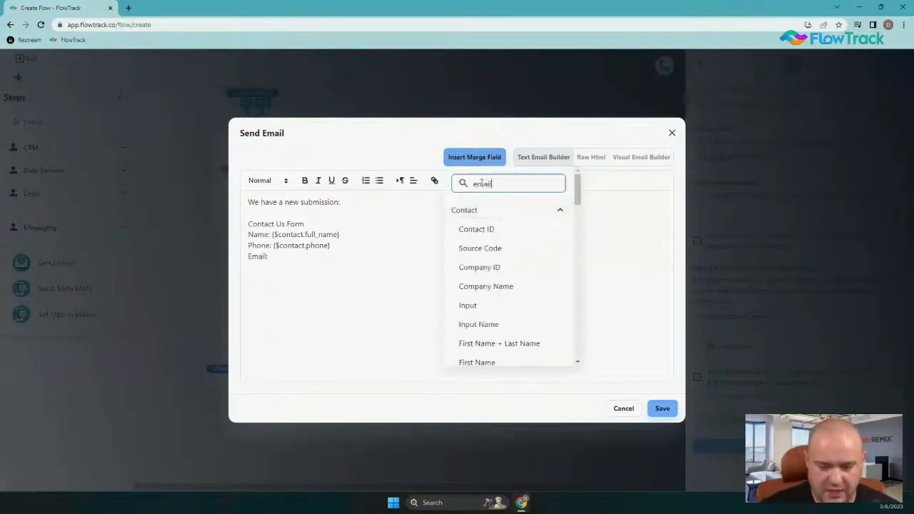
pyautogui.click(468, 229)
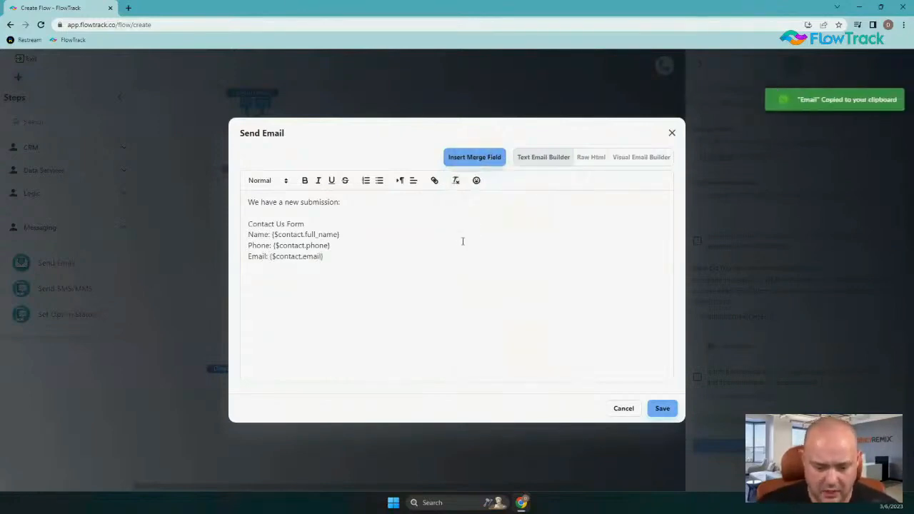
pyautogui.click(372, 268)
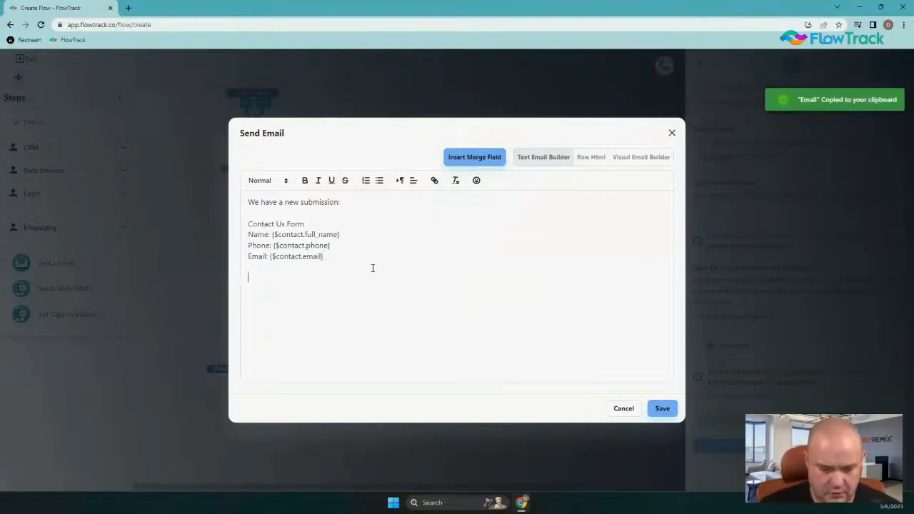
# Add a 'Their Message' line with the contact us form's Your Message field, then save the email body.
pyautogui.write('Their')
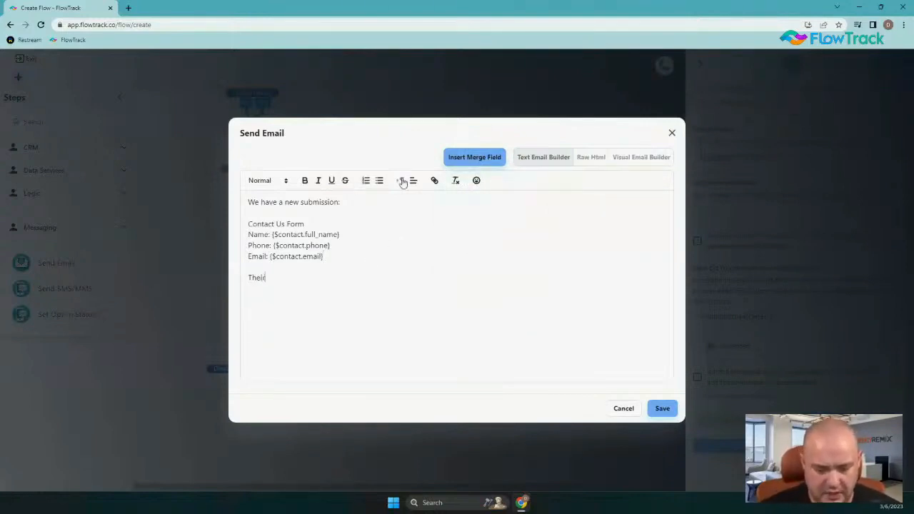
pyautogui.write(' Message:')
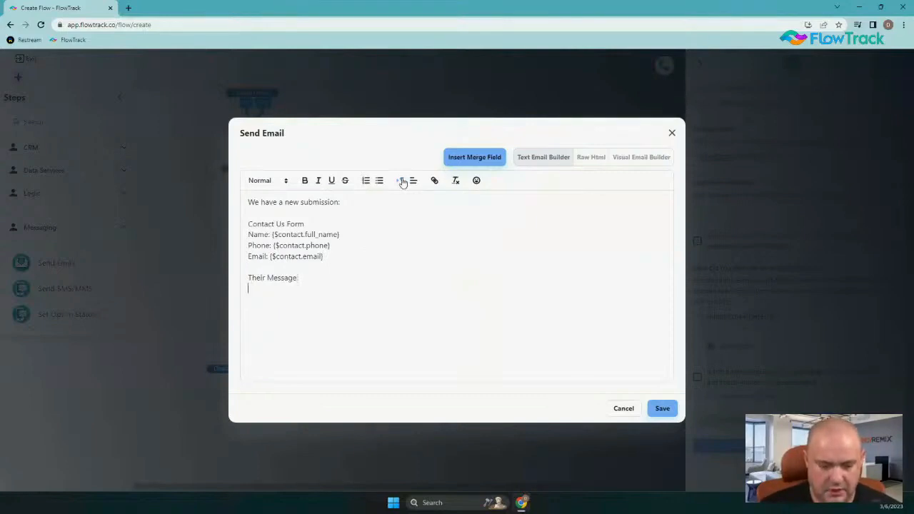
pyautogui.click(475, 158)
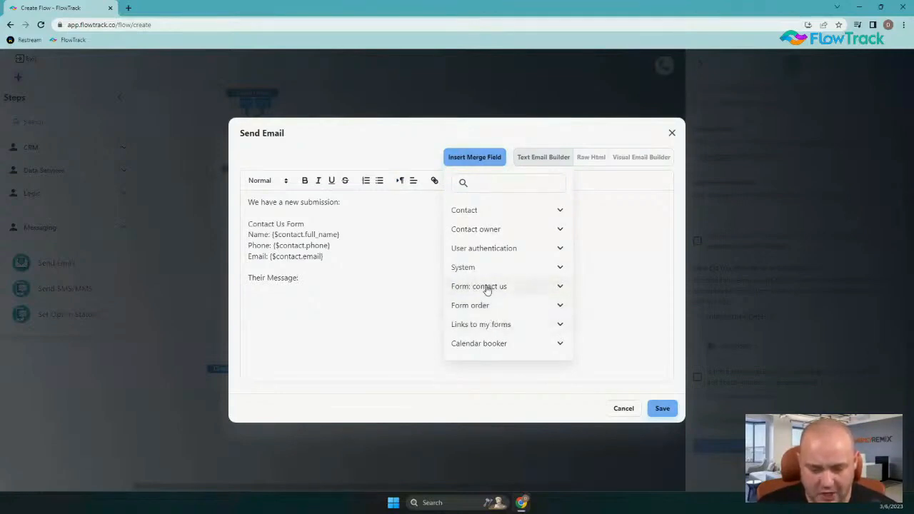
pyautogui.click(487, 288)
pyautogui.scroll(-3, 492, 314)
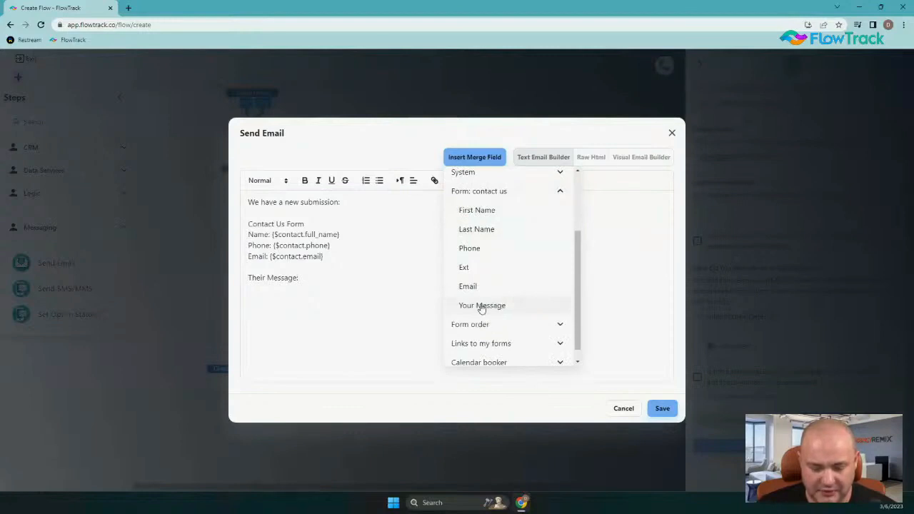
pyautogui.click(480, 307)
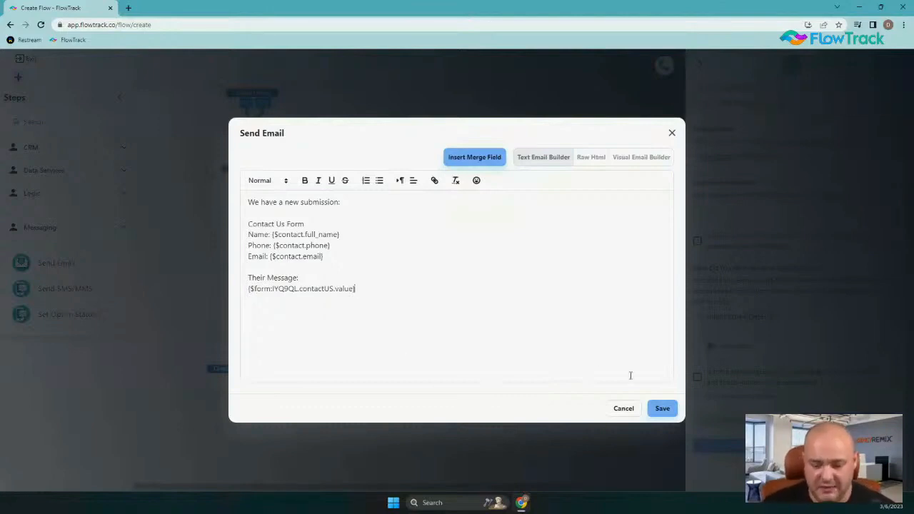
pyautogui.click(661, 408)
pyautogui.click(739, 447)
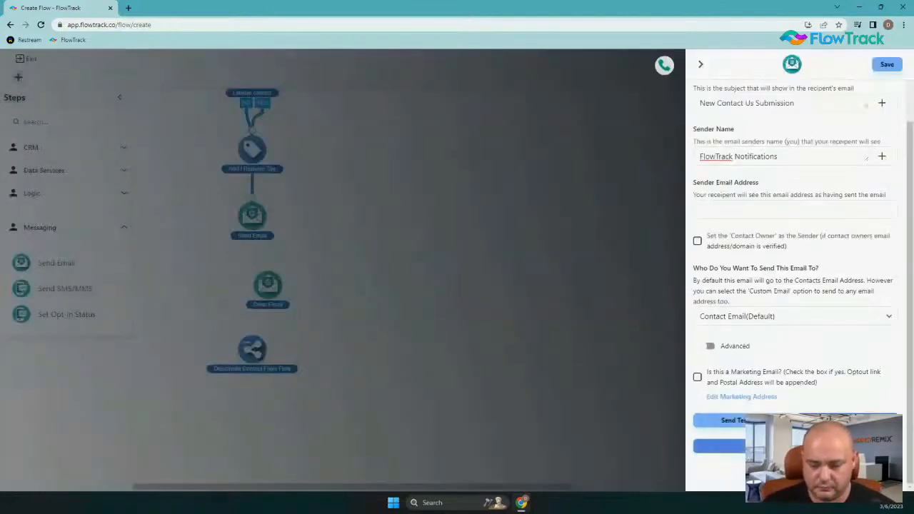
# Enter a flowtrack.co sender email address, save the step, and approve adding the domain.
pyautogui.click(735, 208)
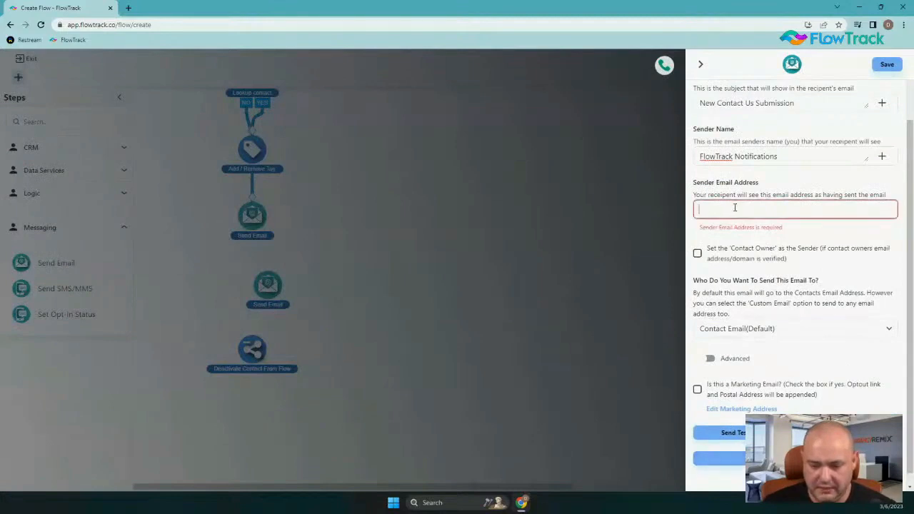
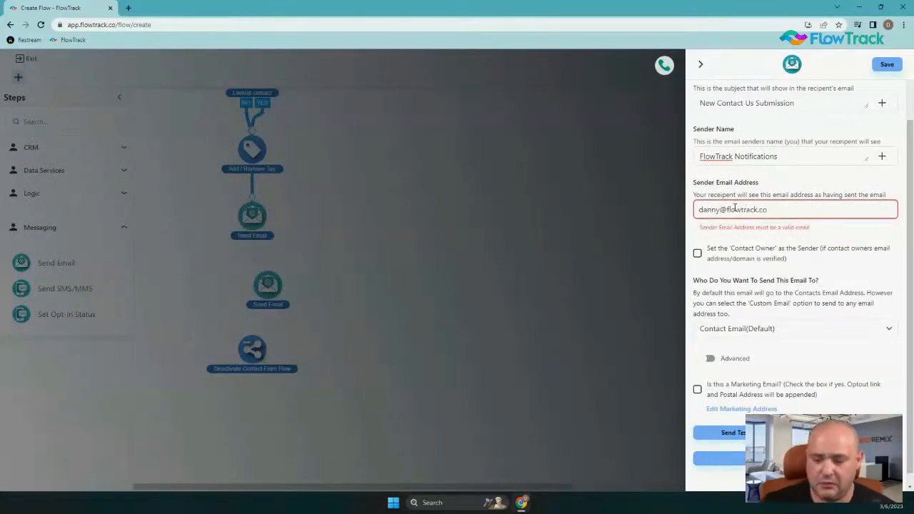
pyautogui.click(721, 458)
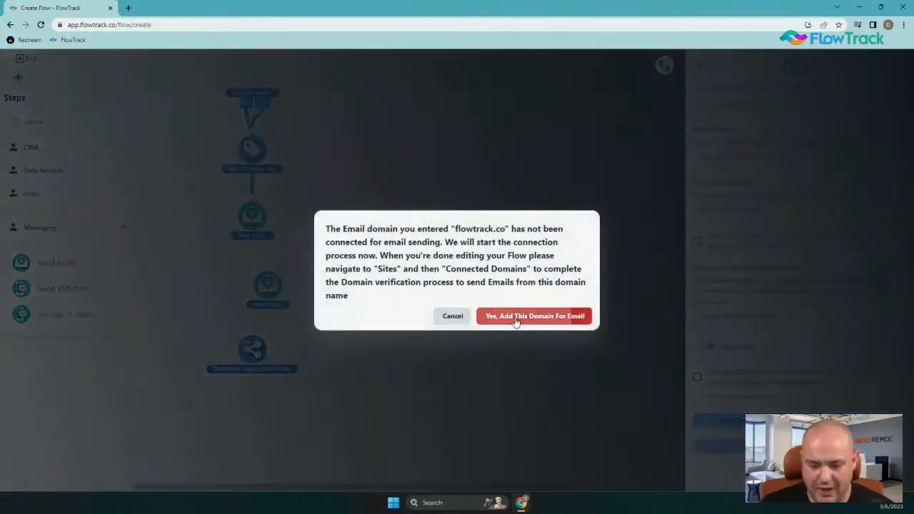
pyautogui.click(516, 320)
# Connect the upper Send Email step to the lower Send Email step on the canvas.
pyautogui.moveTo(269, 284); pyautogui.dragTo(254, 280)
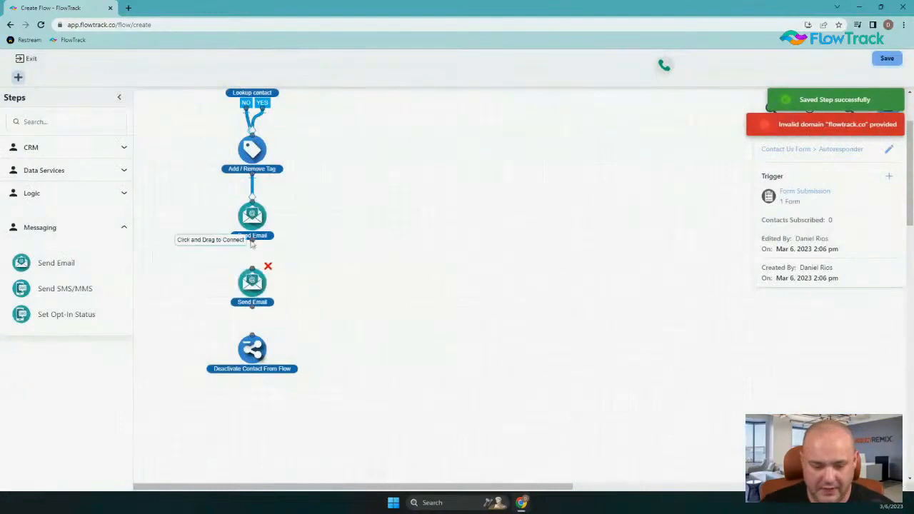
pyautogui.moveTo(251, 243); pyautogui.dragTo(252, 335)
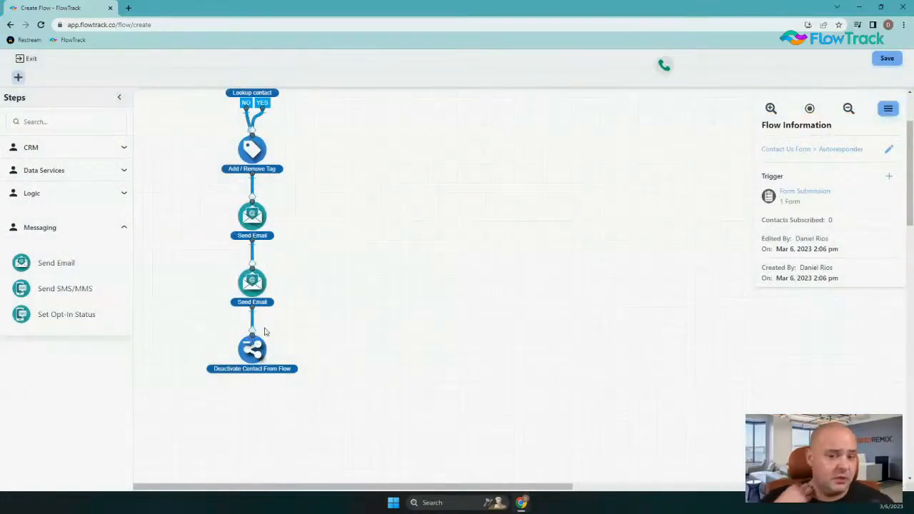